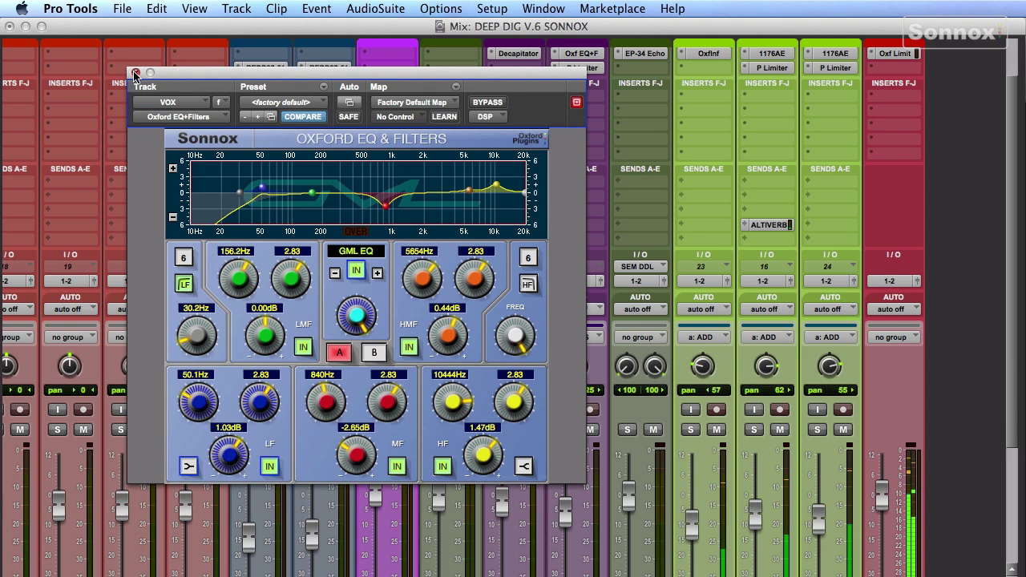
Review the settings of the VOX track's Oxford Dynamics, both SuprEssers and Inflator, and the Oxford Reverb on the reverb return.
left_click(391, 111)
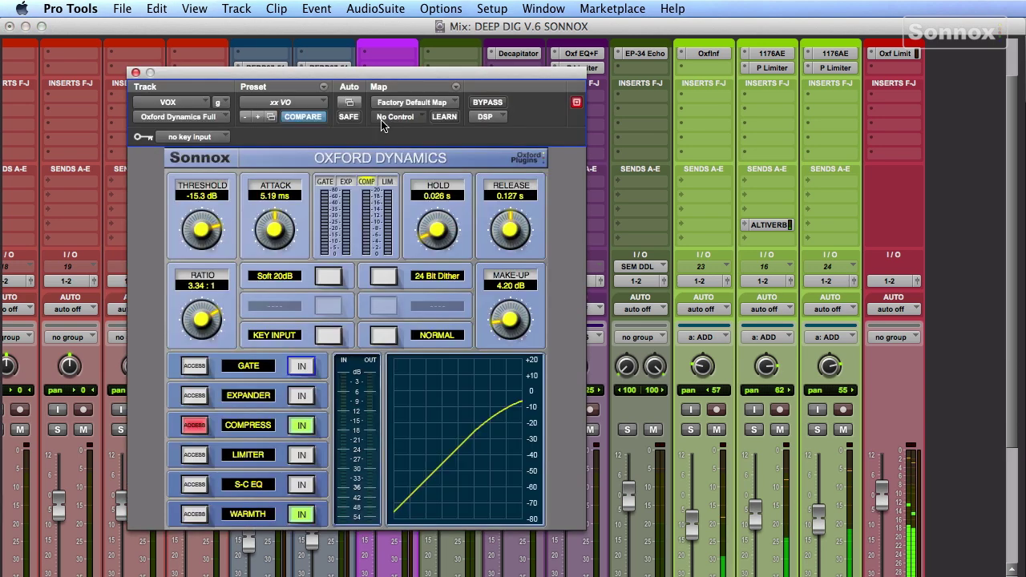
left_click(135, 74)
left_click(389, 125)
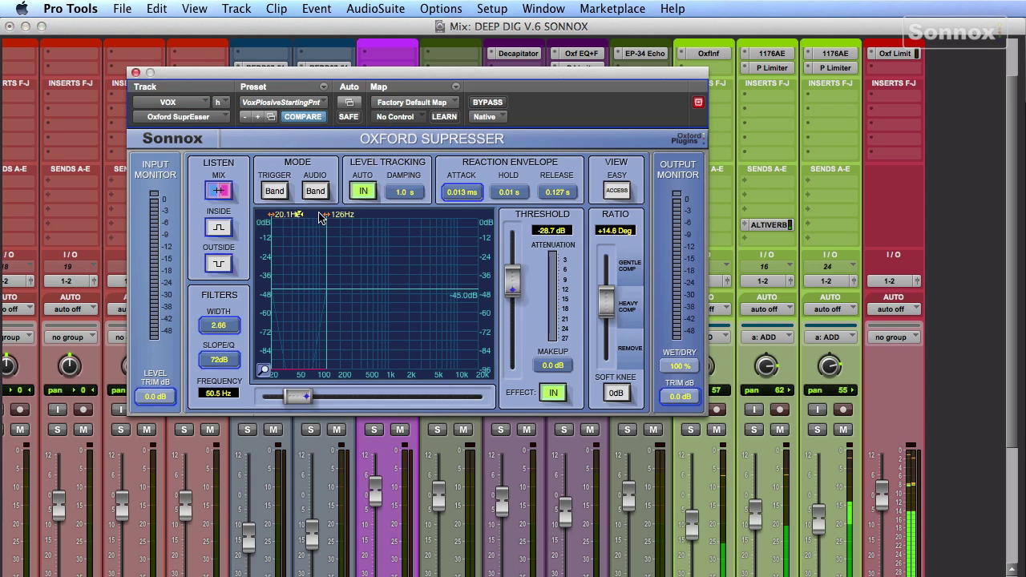
left_click(134, 73)
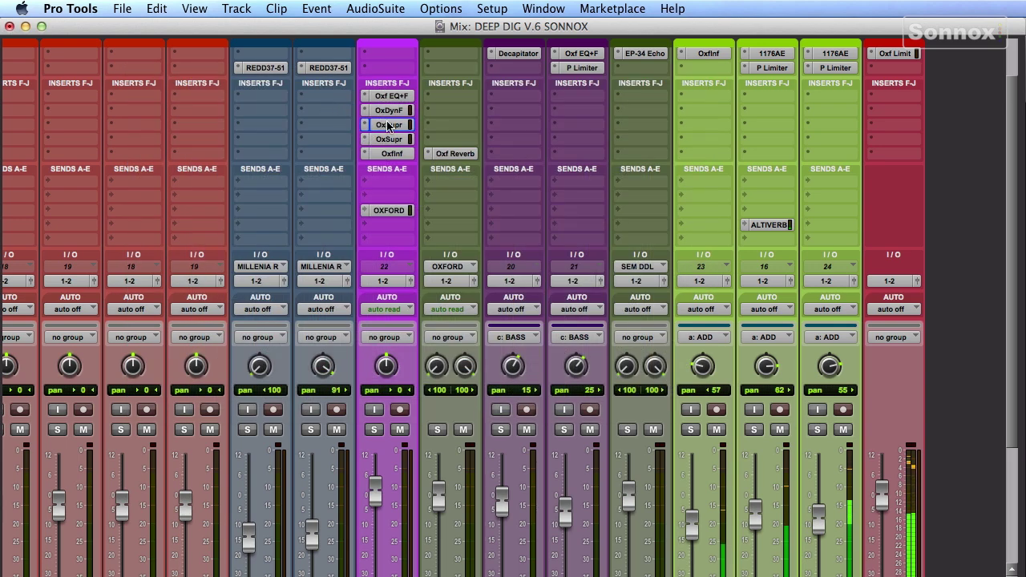
left_click(395, 141)
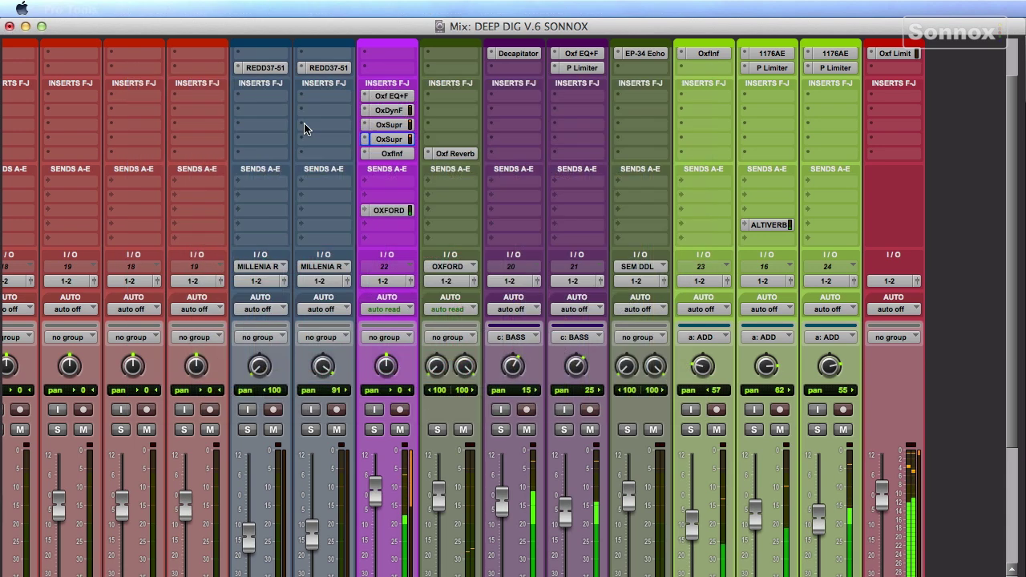
key("super+w")
left_click(389, 153)
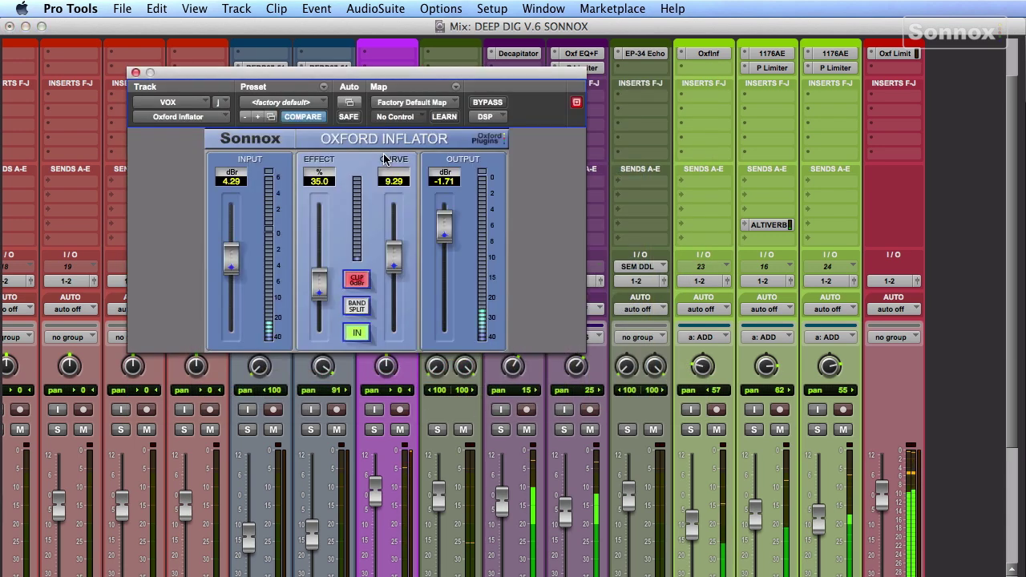
left_click(136, 72)
left_click(453, 154)
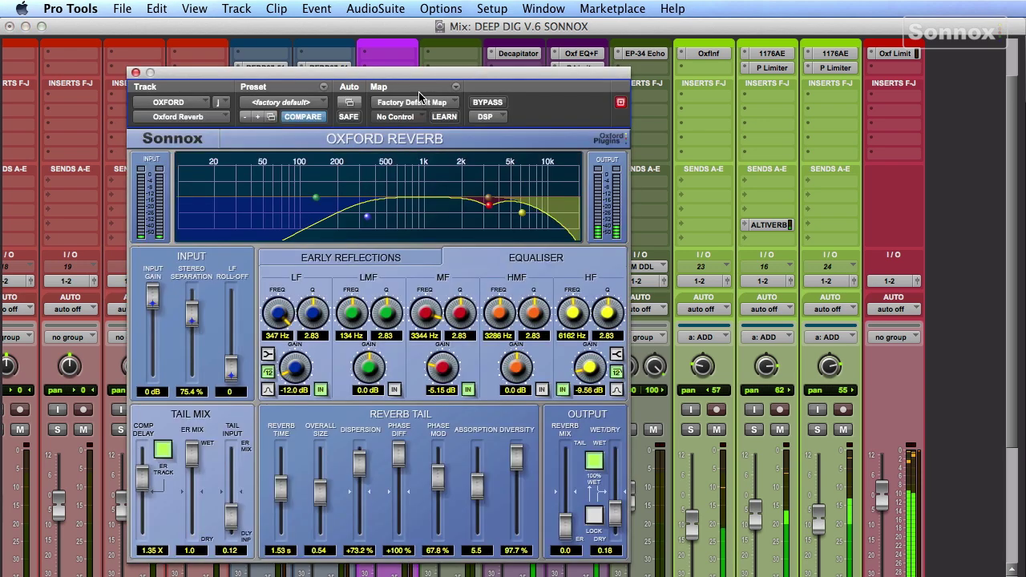
left_click(137, 59)
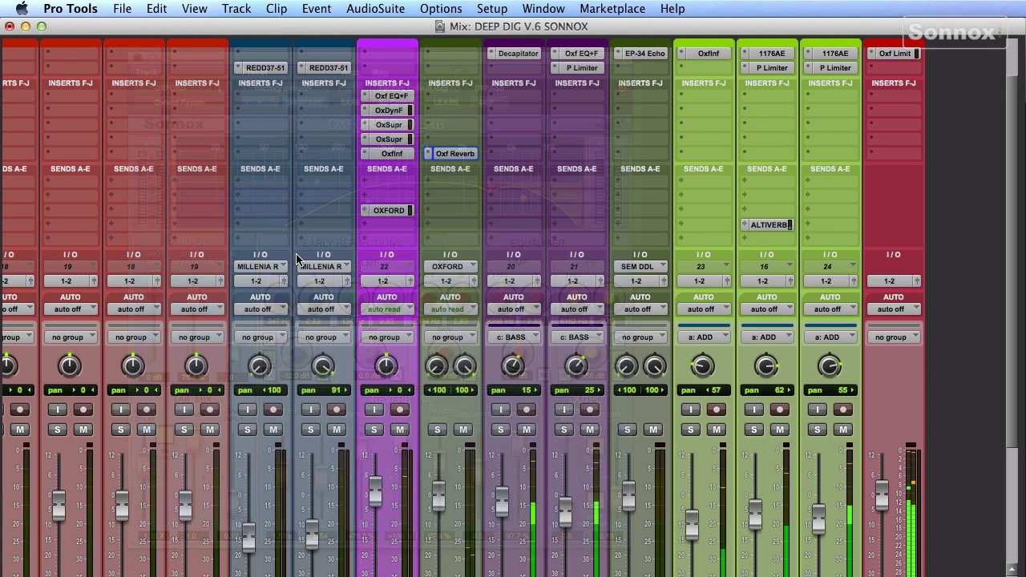
Solo the VOX track and bypass its five Oxford inserts, F through J, during playback.
left_click(375, 430)
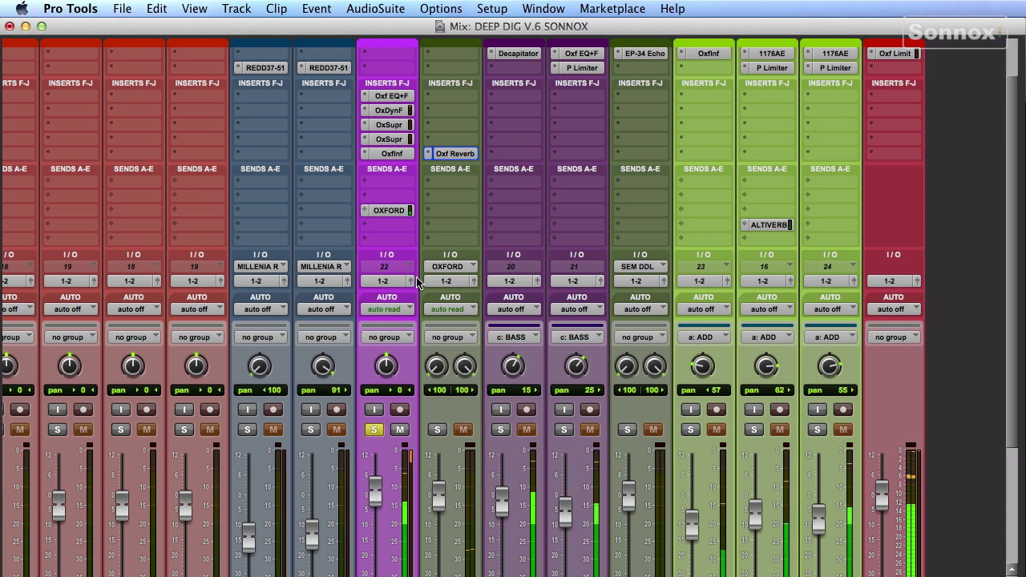
left_click_drag(395, 158, 391, 143)
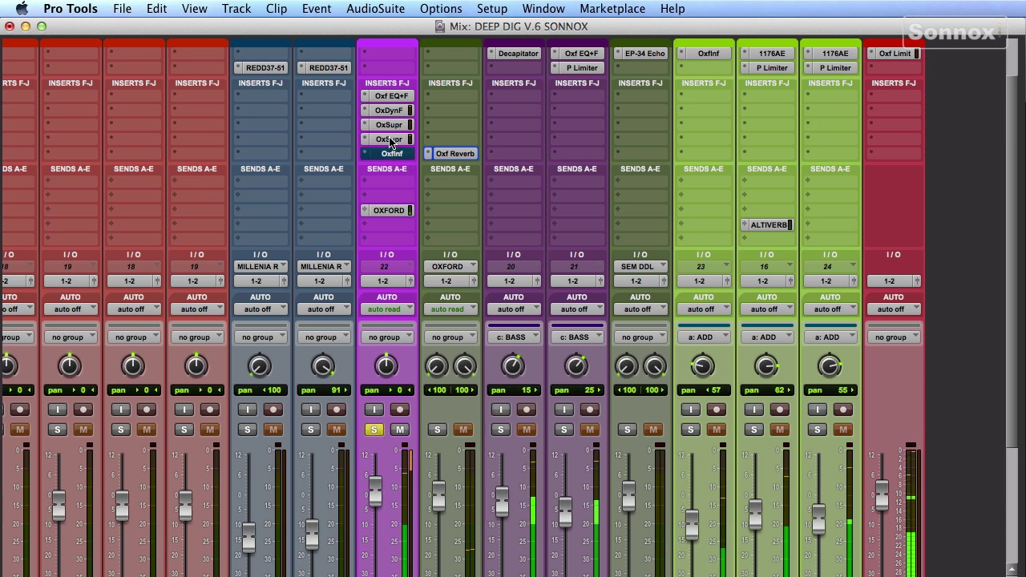
left_click_drag(387, 107, 407, 126)
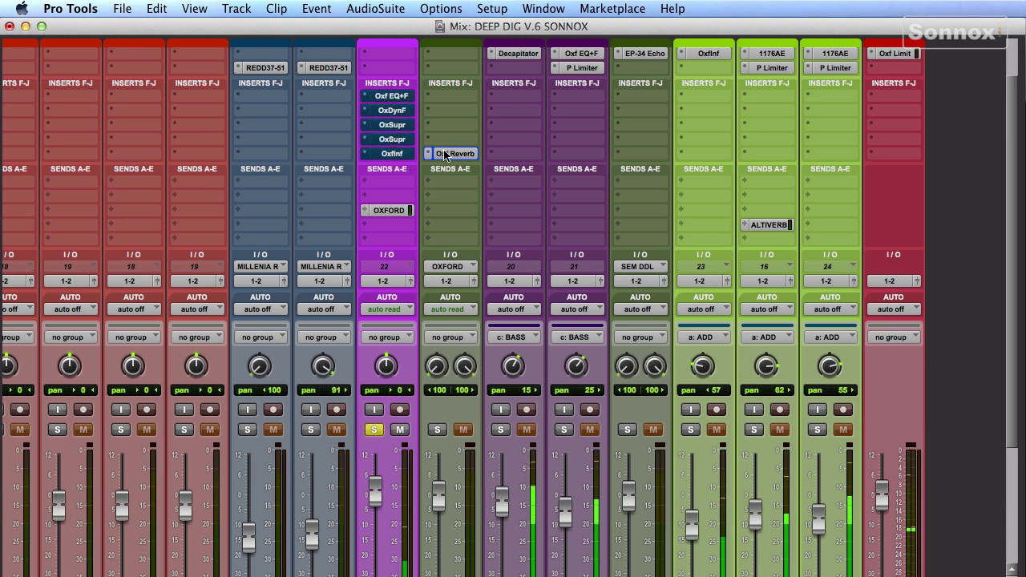
Move the playback start to 0:20.661 at the beginning of the verse vocal, and return to the Mix window.
key("super+equal")
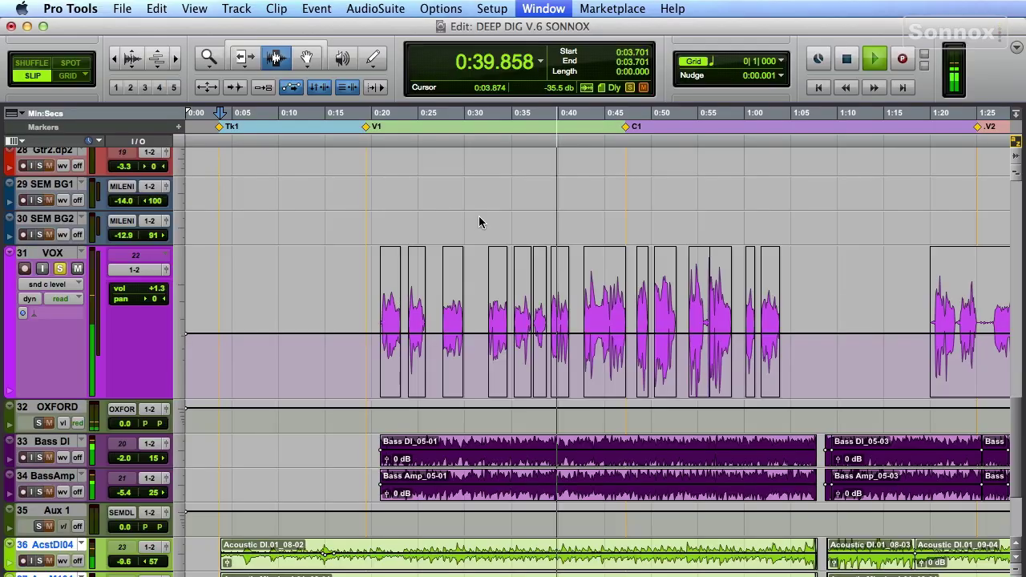
key("space")
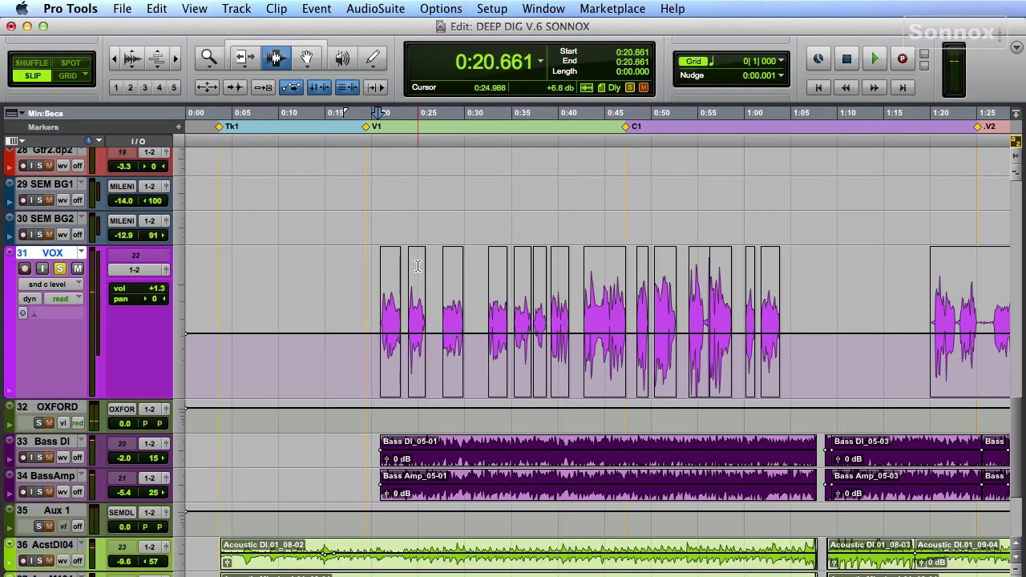
key("super+equal")
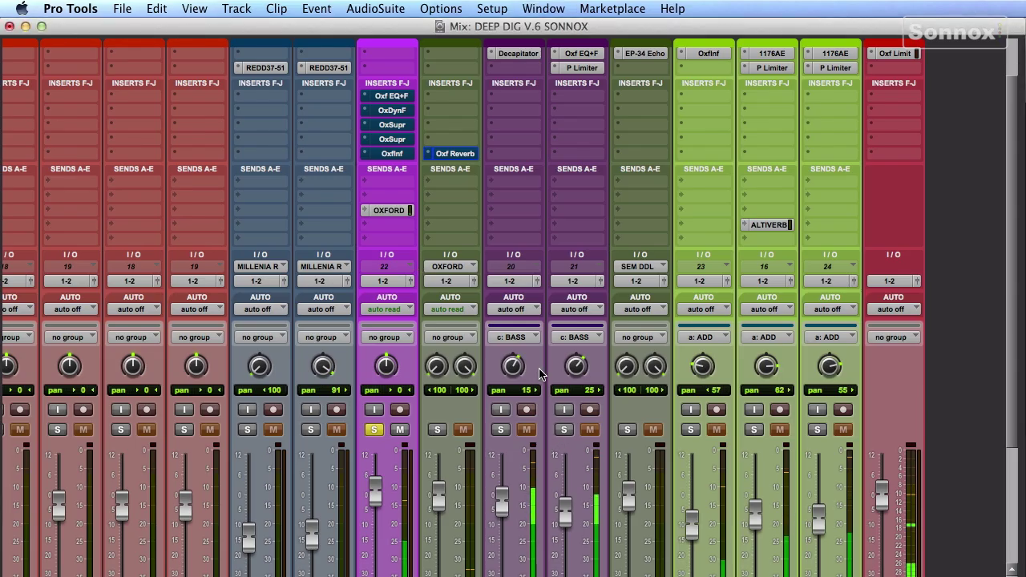
Re-enable the VOX track's Oxford EQ, setting HF to 3.82 dB at 10634 Hz and MF to -3.68 dB at 810 Hz.
left_click(388, 101)
left_click_drag(370, 64, 607, 65)
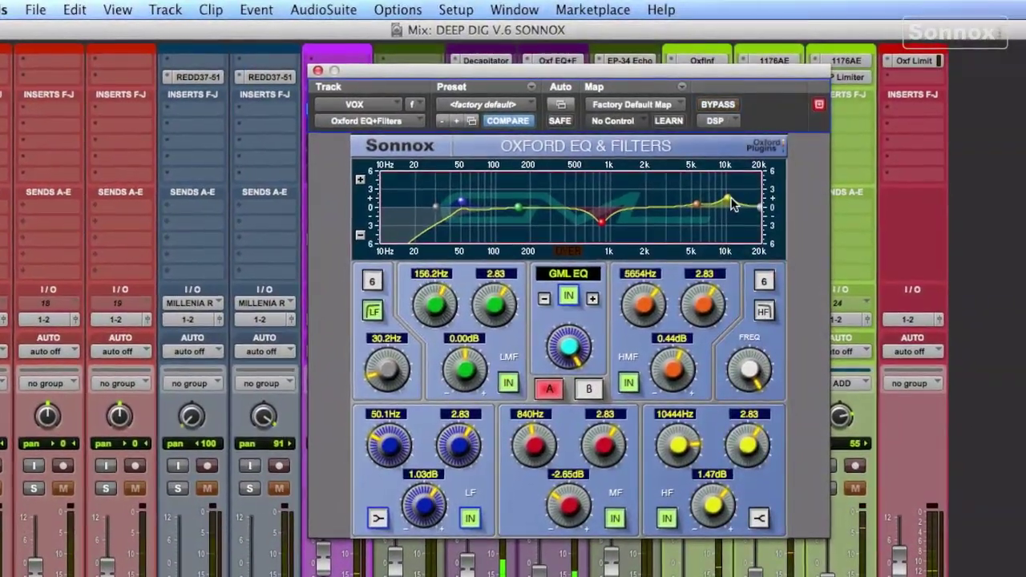
mouse_move(731, 200)
left_mouse_down()
mouse_move(672, 172)
mouse_move(734, 190)
left_mouse_up()
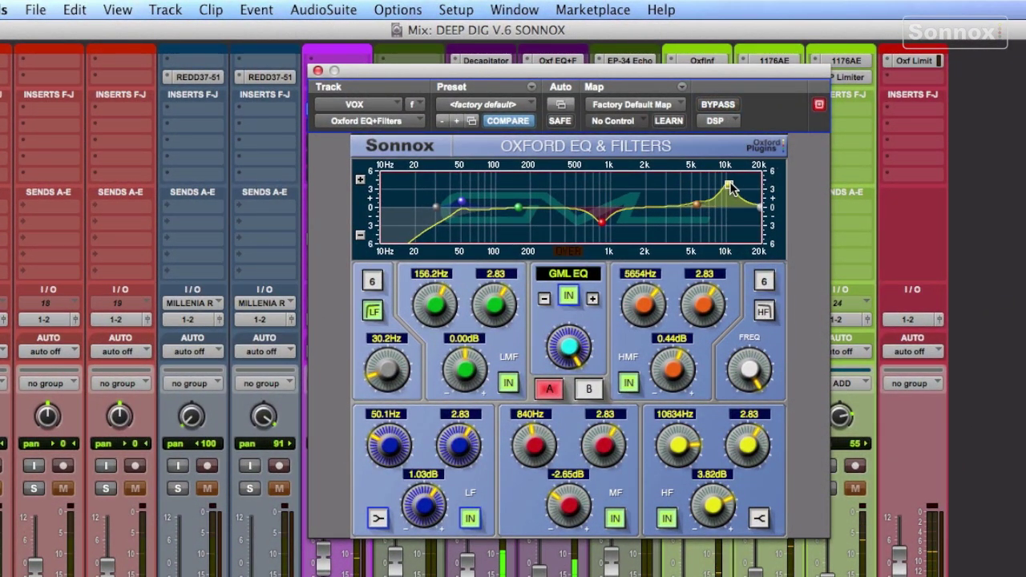
mouse_move(603, 225)
left_mouse_down()
mouse_move(599, 237)
mouse_move(591, 185)
mouse_move(603, 232)
left_mouse_up()
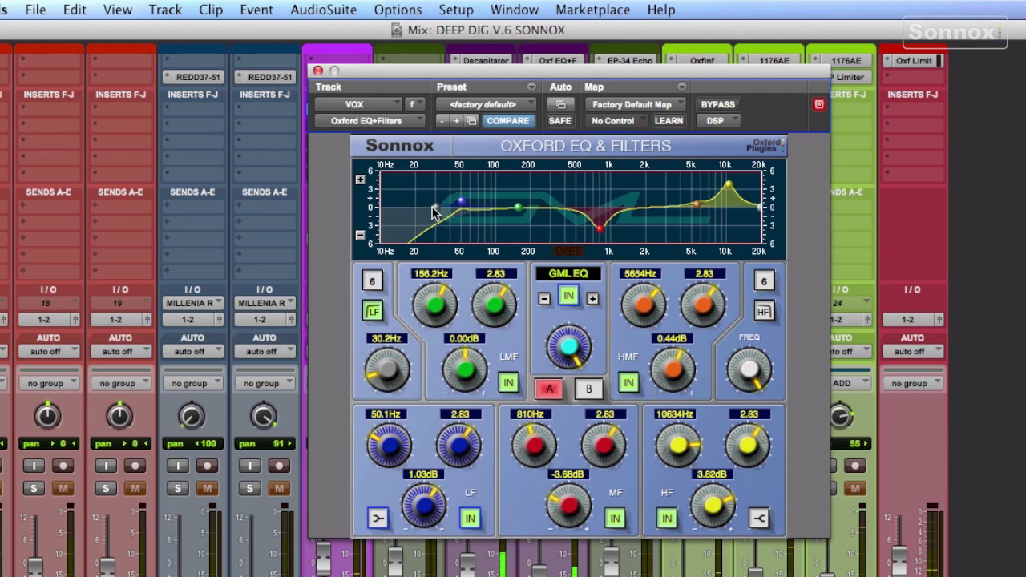
left_click(318, 71)
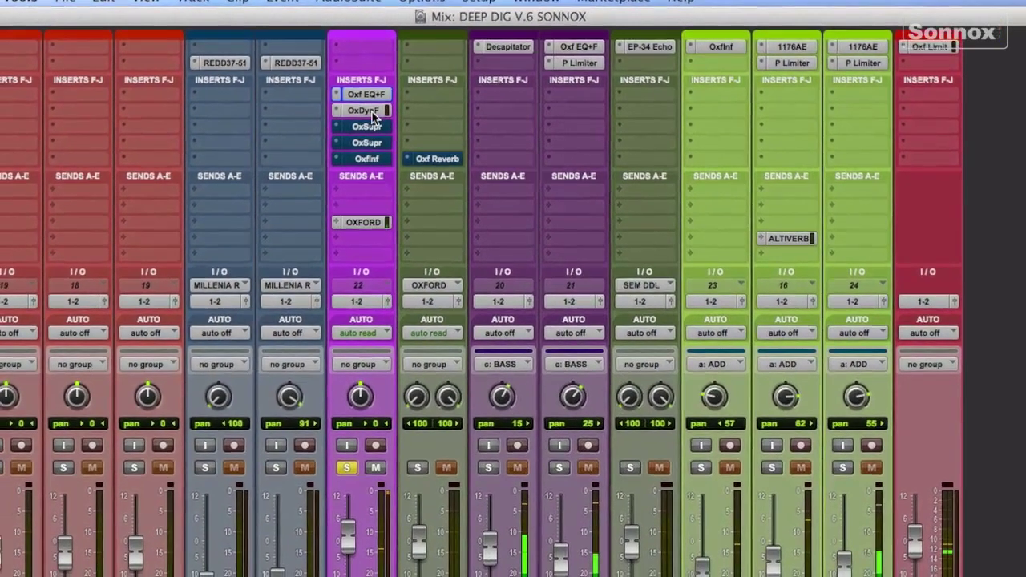
In the VOX track's Oxford Dynamics, set the compressor threshold to -12.0 dB and the Warmth amount to 72.5 % with +0.0430 trim.
left_click(350, 124)
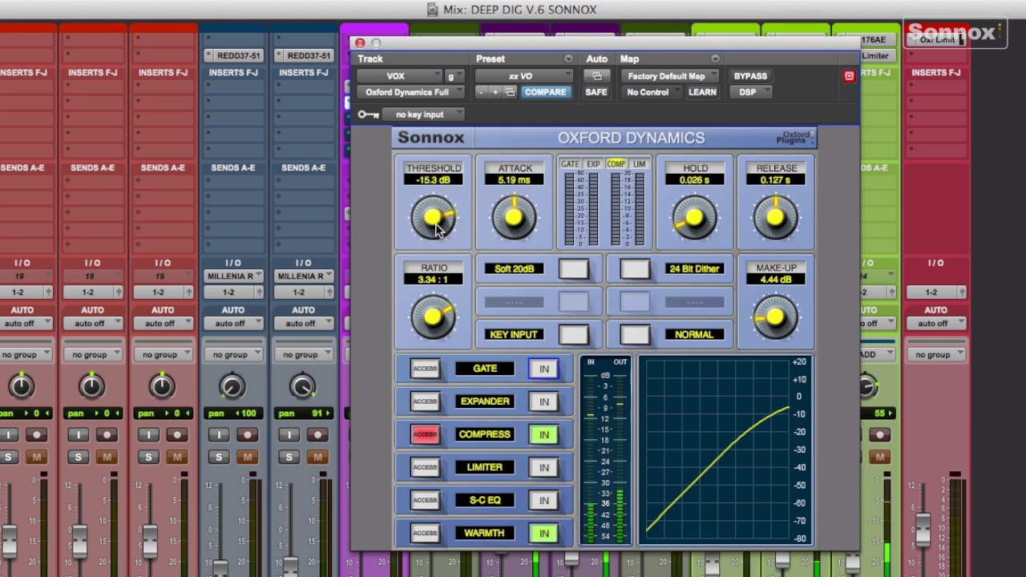
left_click_drag(429, 222, 455, 232)
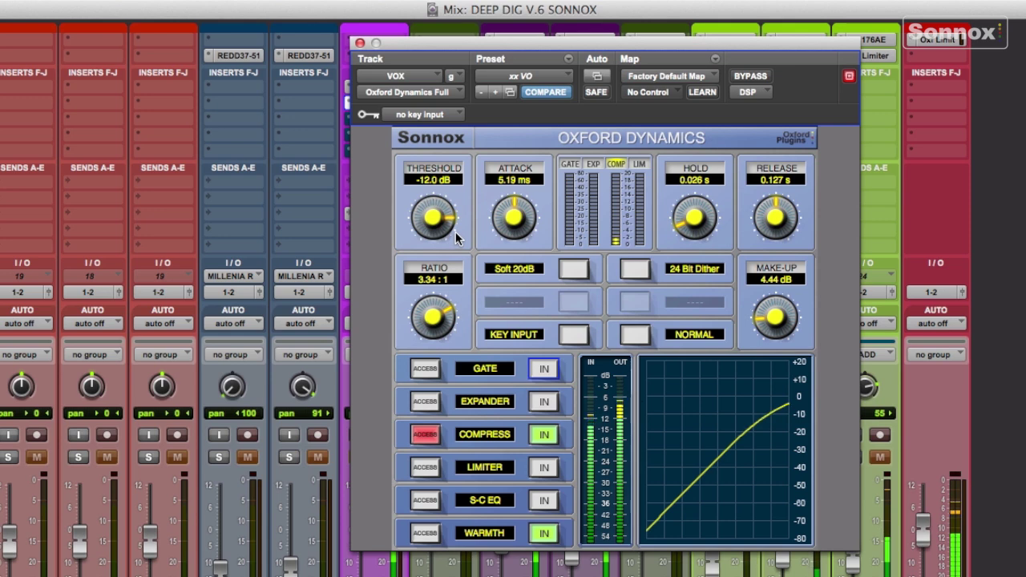
left_click(423, 535)
left_click_drag(446, 329, 412, 423)
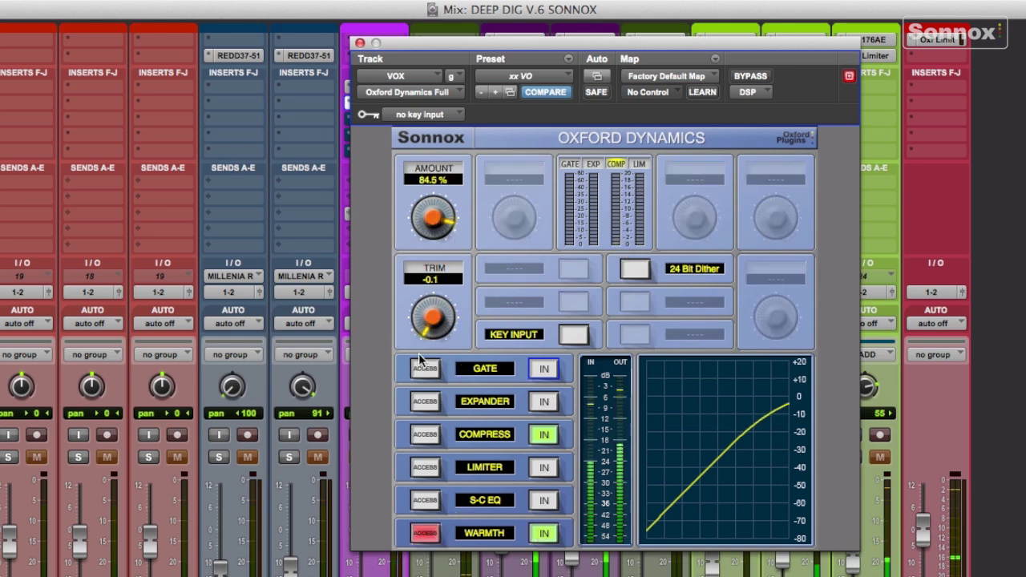
left_click_drag(434, 177, 448, 118)
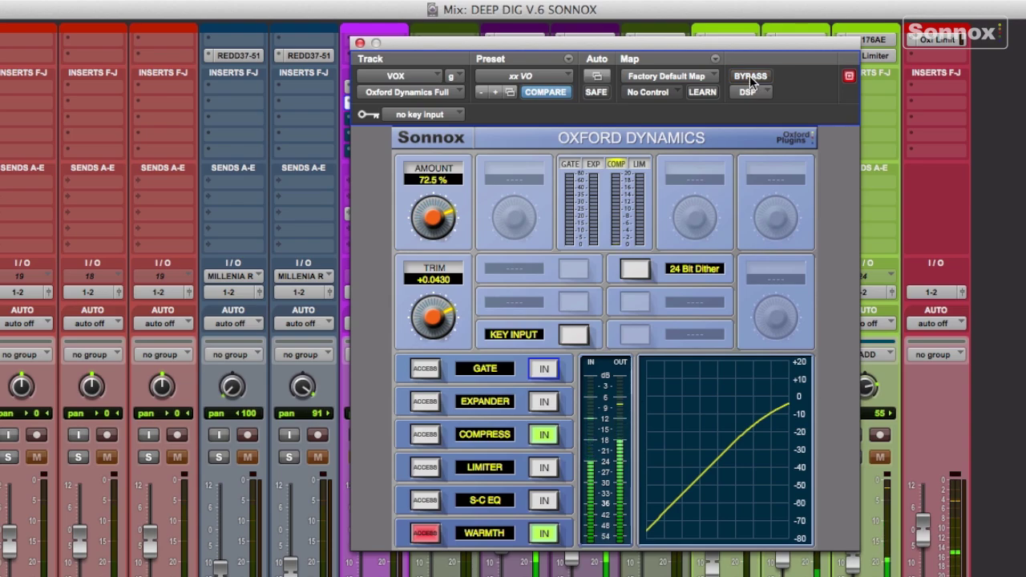
left_click(360, 43)
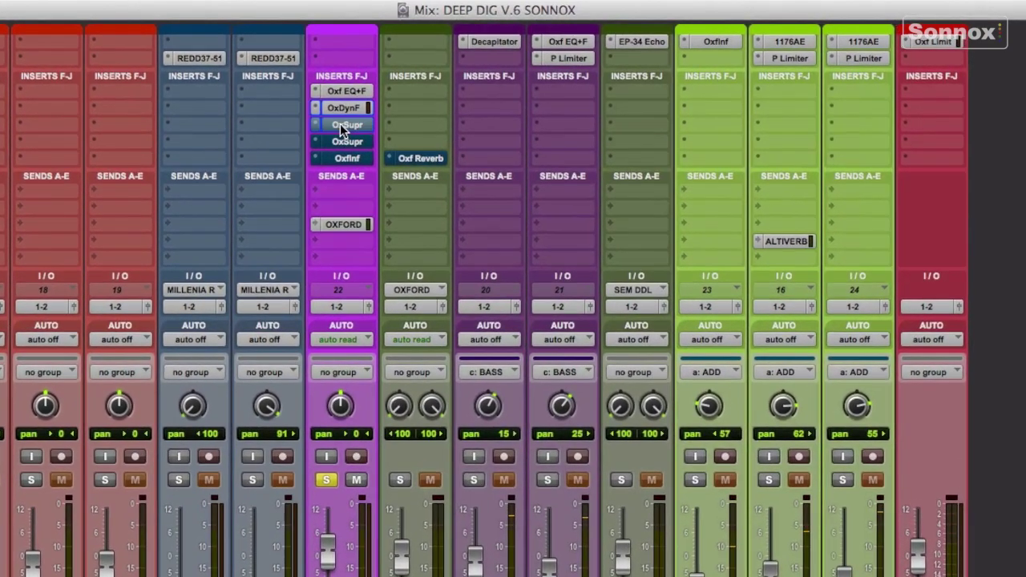
Load the Vocals preset VoxPlosiveStartingPnt in the VOX track's first SuprEsser and take the plug-in out of bypass.
left_click(378, 119)
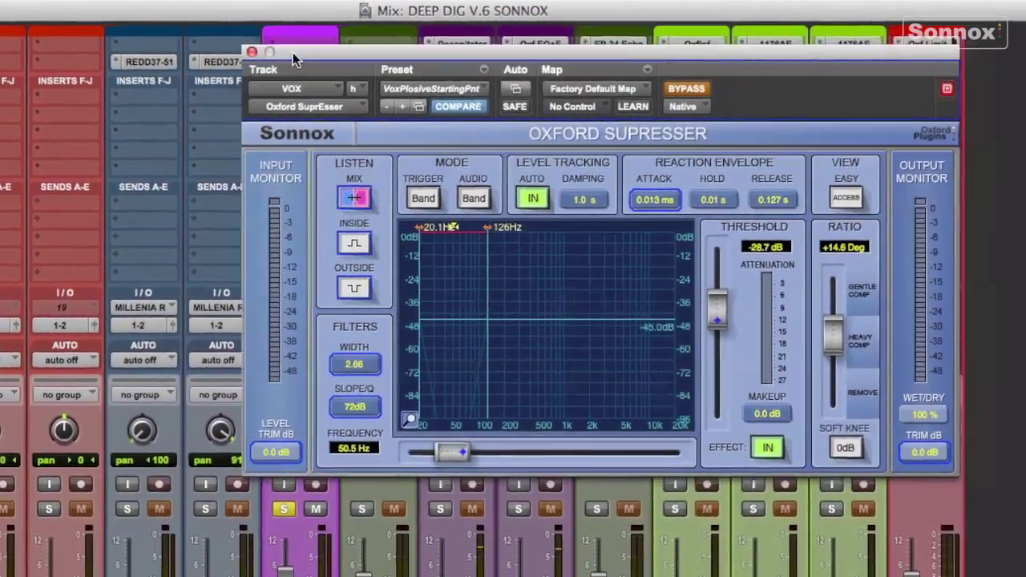
left_click_drag(293, 52, 240, 63)
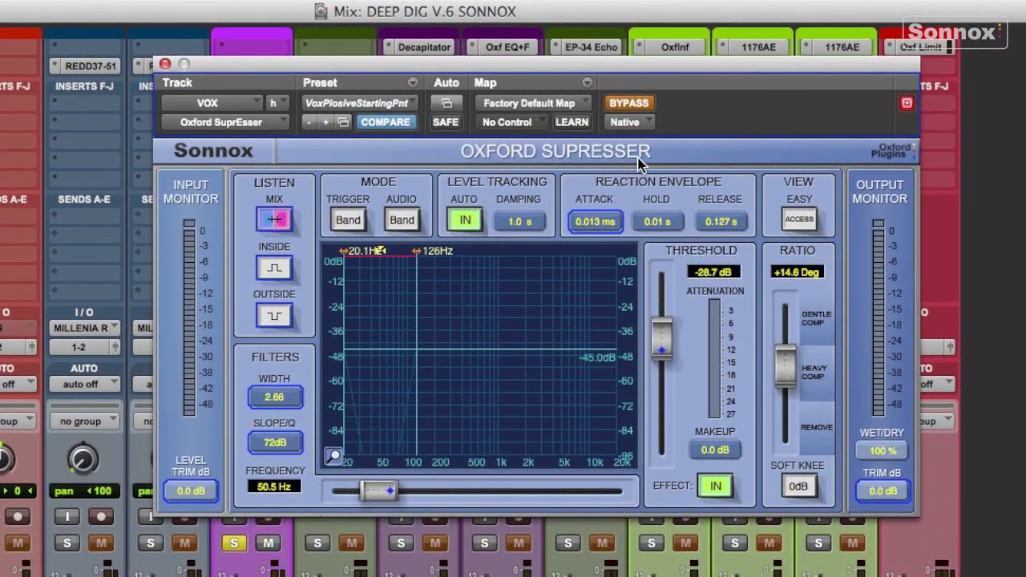
left_click(362, 110)
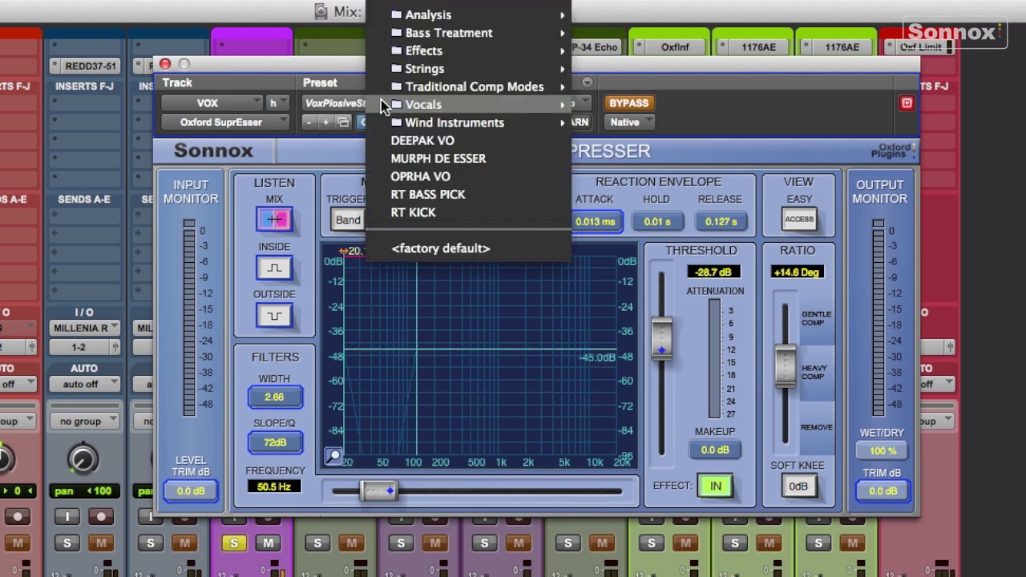
mouse_move(565, 105)
left_click(639, 221)
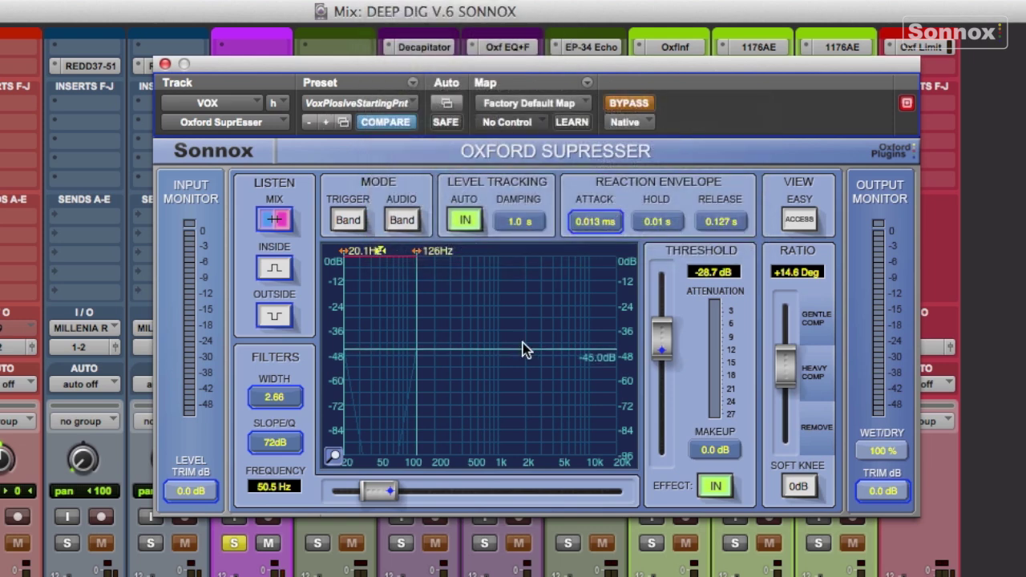
left_click(615, 106)
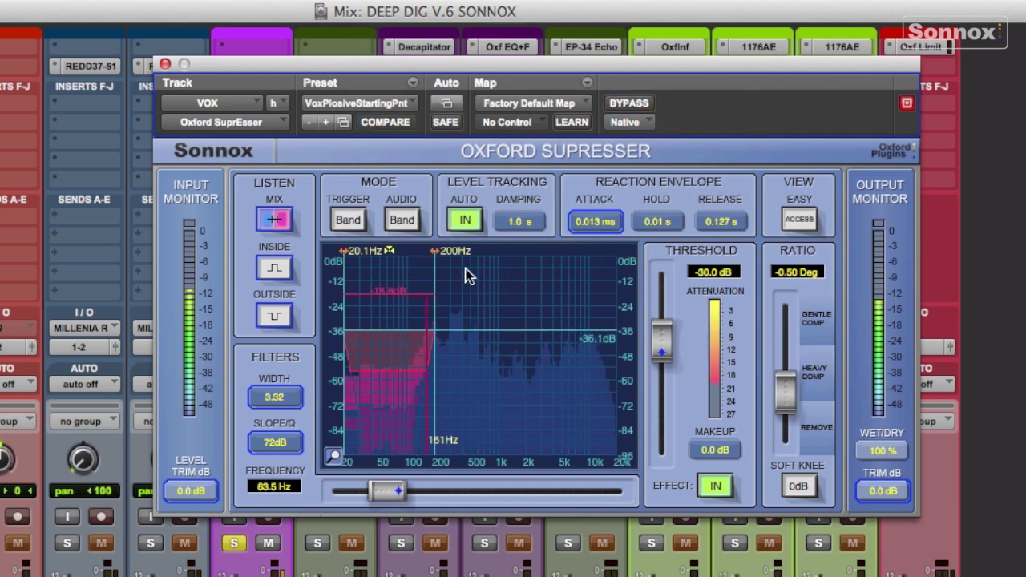
Set the SuprEsser's threshold to -38.7 dB and its upper band limit to 179 Hz, checking the isolated band before returning to the full mix.
mouse_move(434, 254)
left_mouse_down()
mouse_move(490, 255)
mouse_move(429, 256)
left_mouse_up()
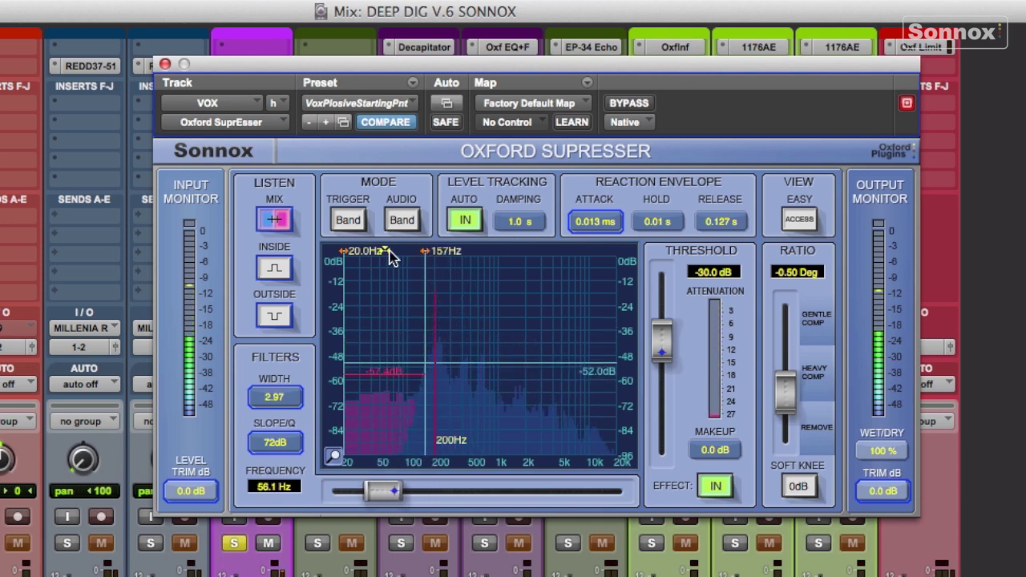
mouse_move(662, 338)
left_mouse_down()
mouse_move(670, 361)
mouse_move(662, 343)
left_mouse_up()
left_click(274, 268)
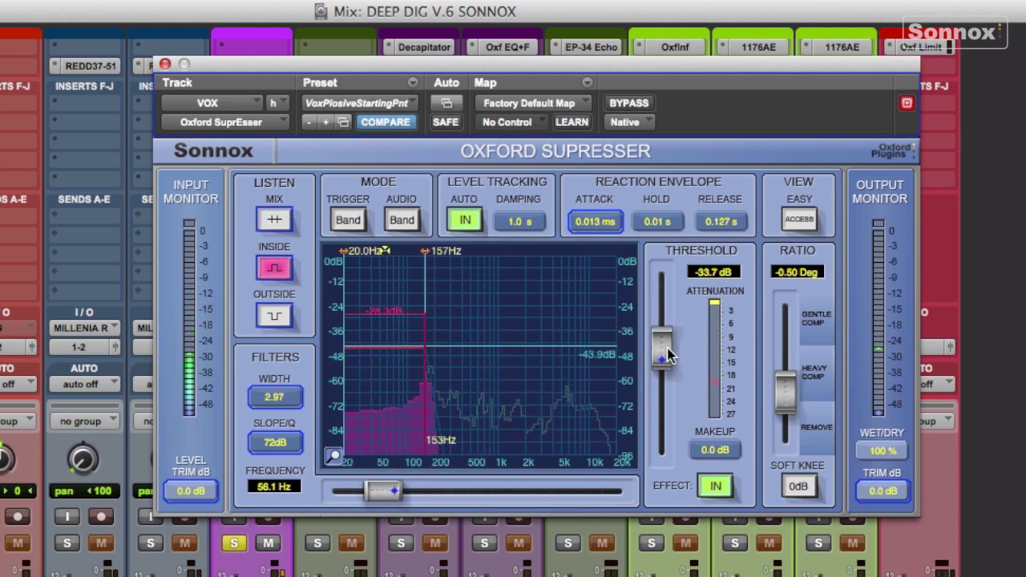
mouse_move(426, 253)
left_mouse_down()
mouse_move(515, 265)
mouse_move(423, 264)
left_mouse_up()
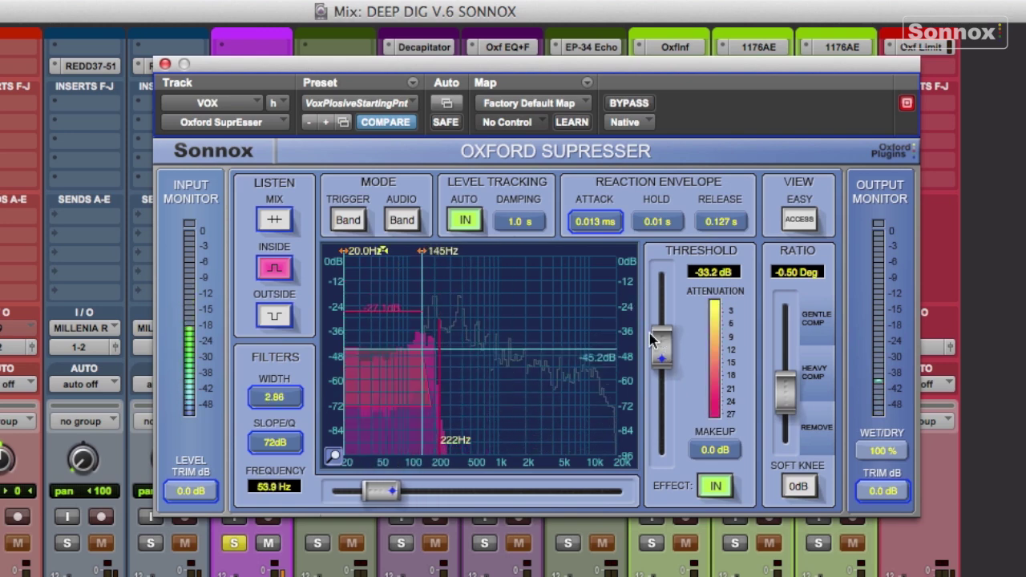
left_click(273, 219)
left_click_drag(668, 341, 669, 351)
left_click_drag(422, 251, 430, 251)
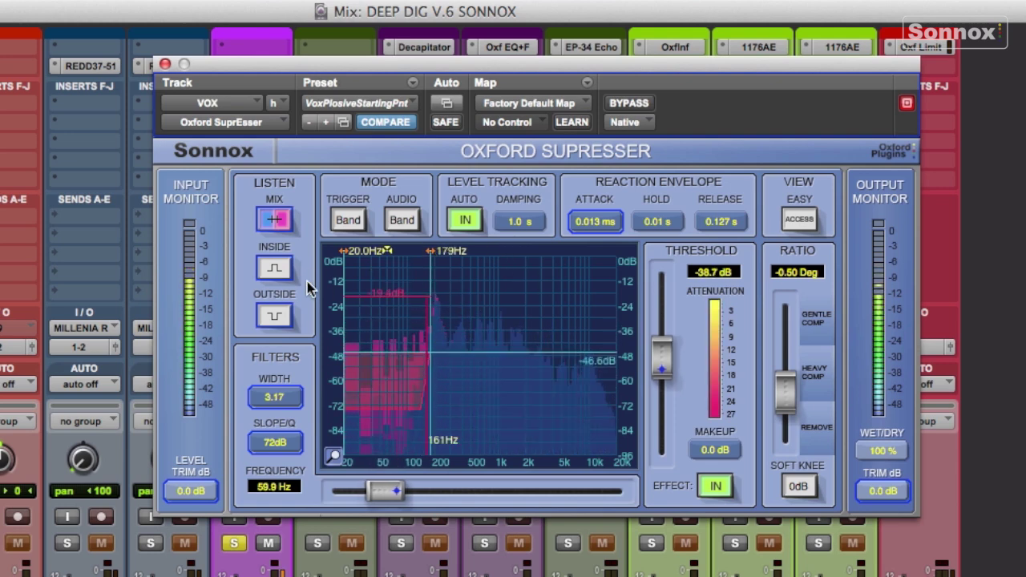
Widen the suppression band's upper limit to 306 Hz while auditioning only the band, restore mix monitoring, and close the SuprEsser.
left_click(273, 267)
left_click_drag(438, 255, 454, 253)
left_click(273, 220)
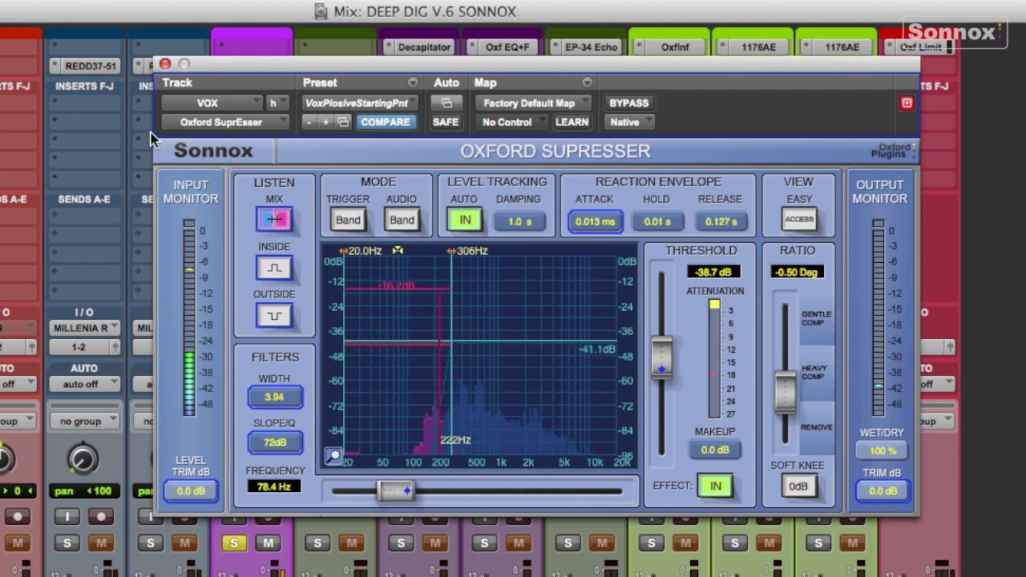
left_click(164, 64)
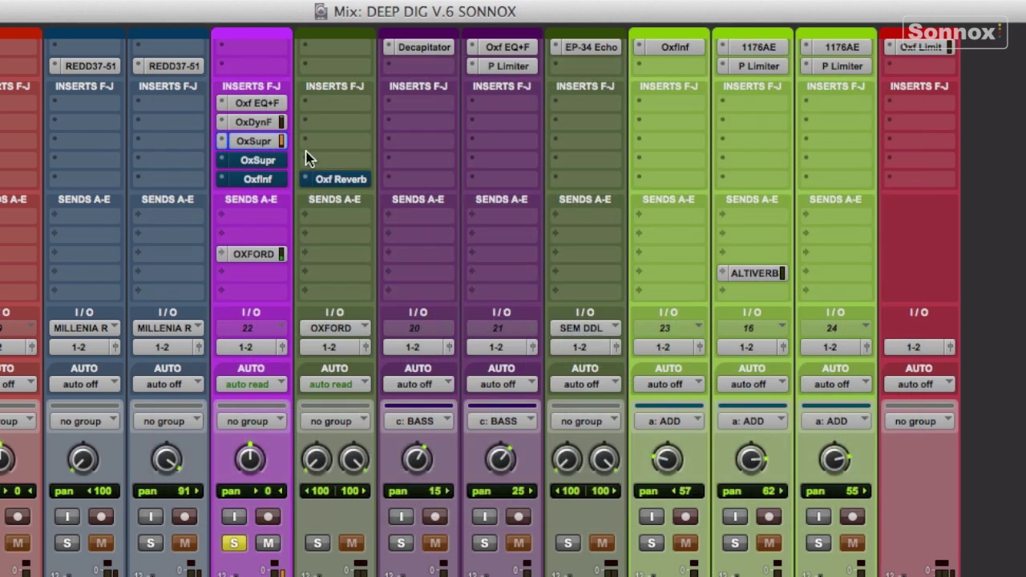
Reopen the VOX track's first SuprEsser, narrow its suppression band's upper limit to 108 Hz, and close it.
left_click(265, 140)
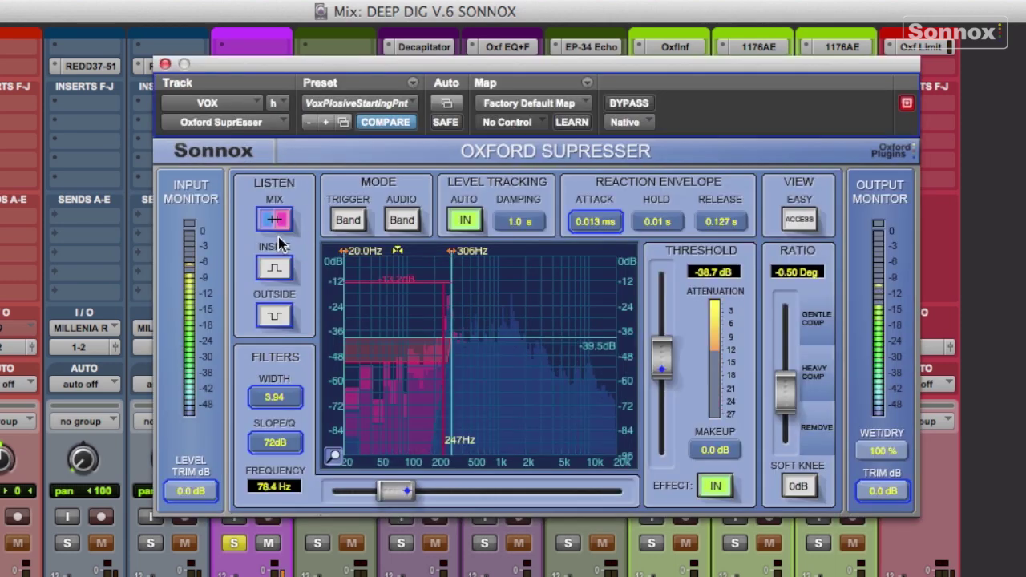
left_click_drag(451, 251, 410, 258)
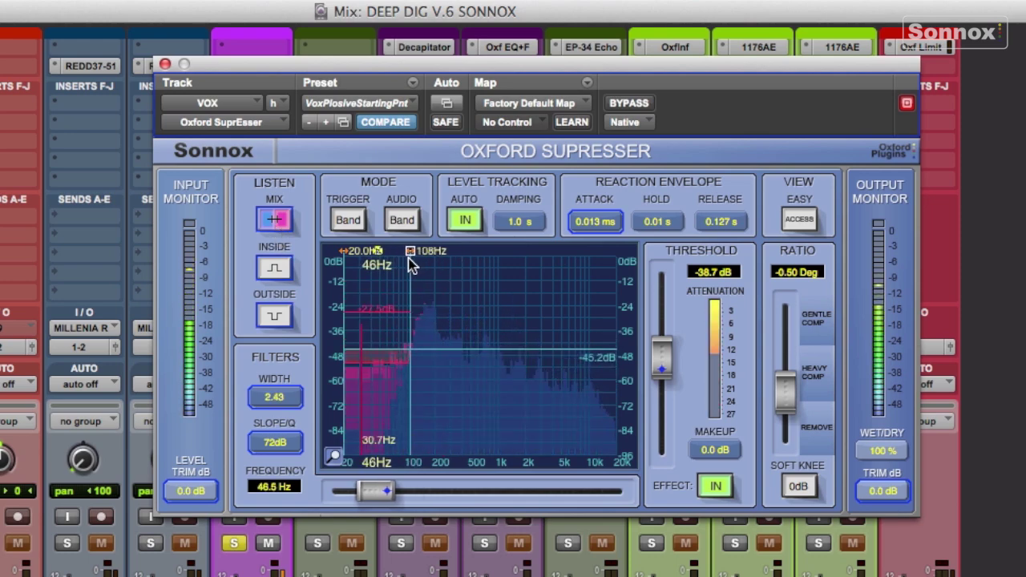
left_click(165, 63)
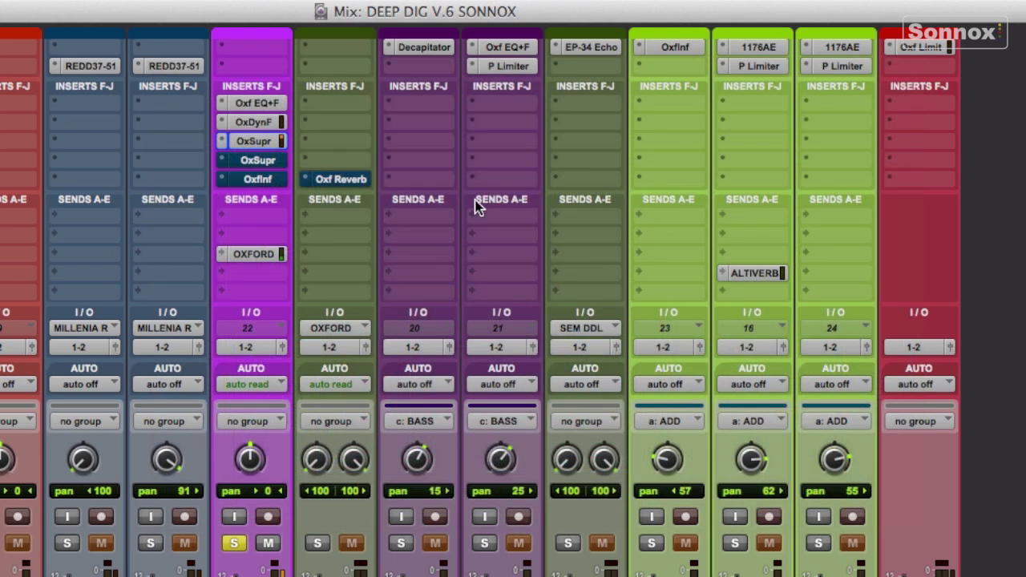
Take the VOX track's second SuprEsser out of bypass, set its threshold to -38.1 dB and its band to 5501 Hz–10.6 kHz, and close it.
left_click(267, 162)
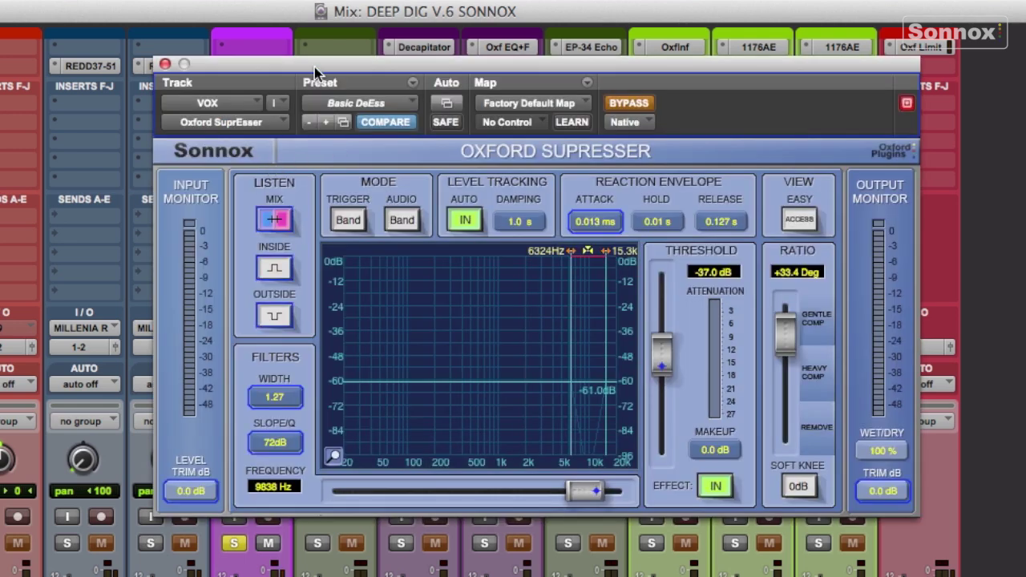
left_click_drag(314, 66, 268, 49)
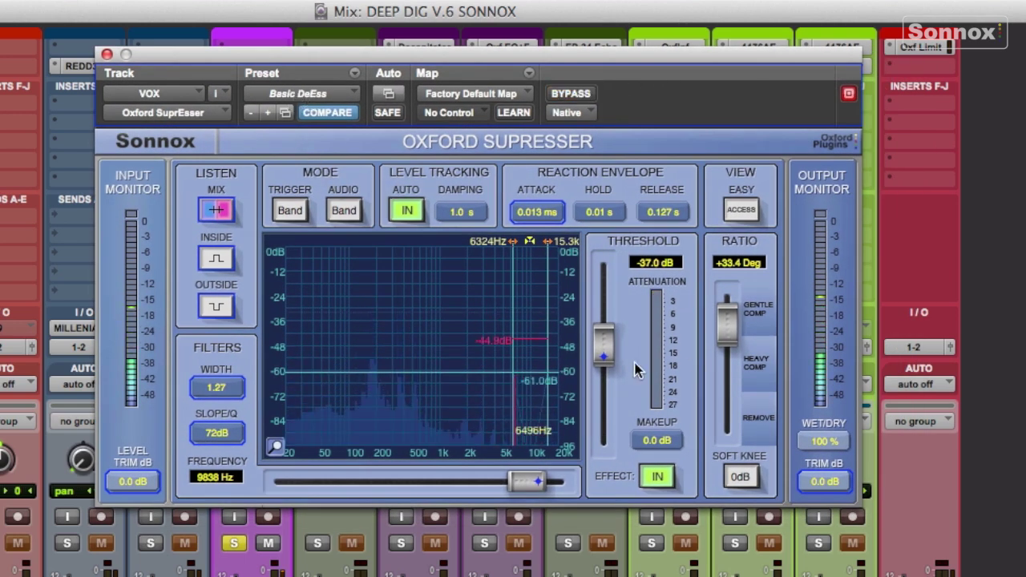
left_click_drag(604, 341, 604, 337)
mouse_move(543, 265)
left_mouse_down()
mouse_move(567, 266)
mouse_move(550, 265)
left_mouse_up()
left_click_drag(600, 343, 604, 349)
left_click_drag(511, 242, 518, 242)
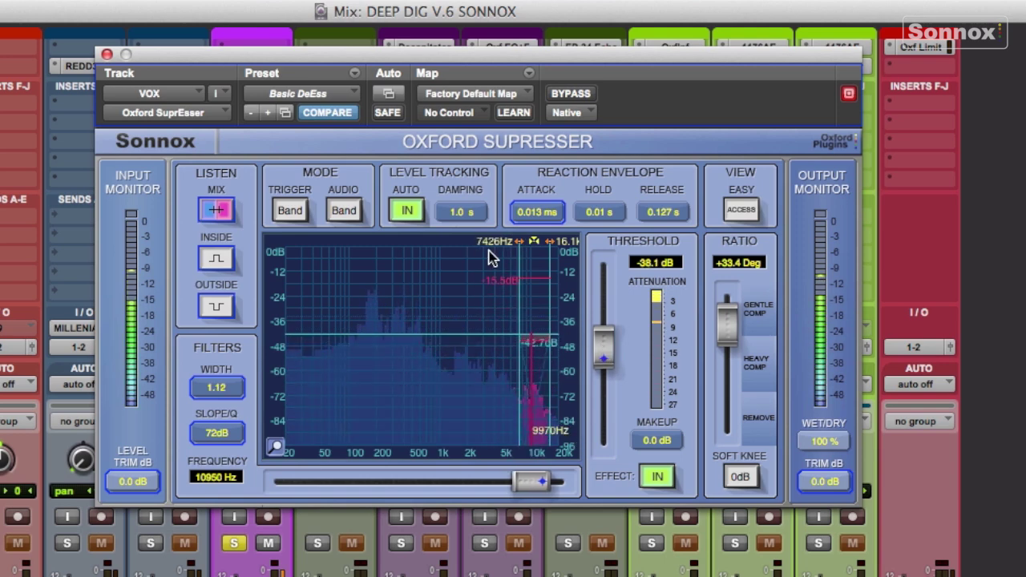
mouse_move(516, 241)
left_mouse_down()
mouse_move(420, 244)
mouse_move(533, 245)
mouse_move(517, 244)
left_mouse_up()
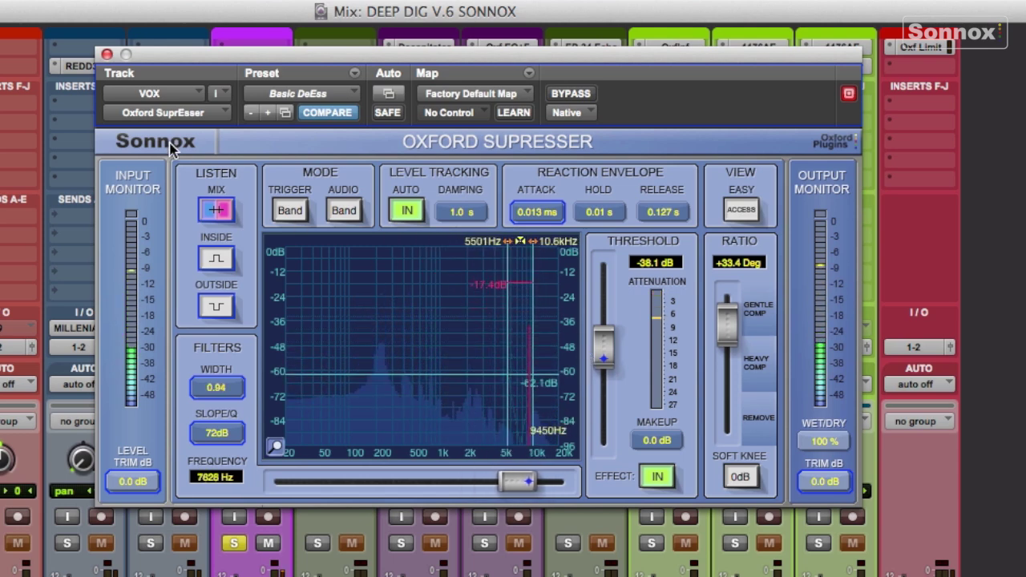
left_click(106, 55)
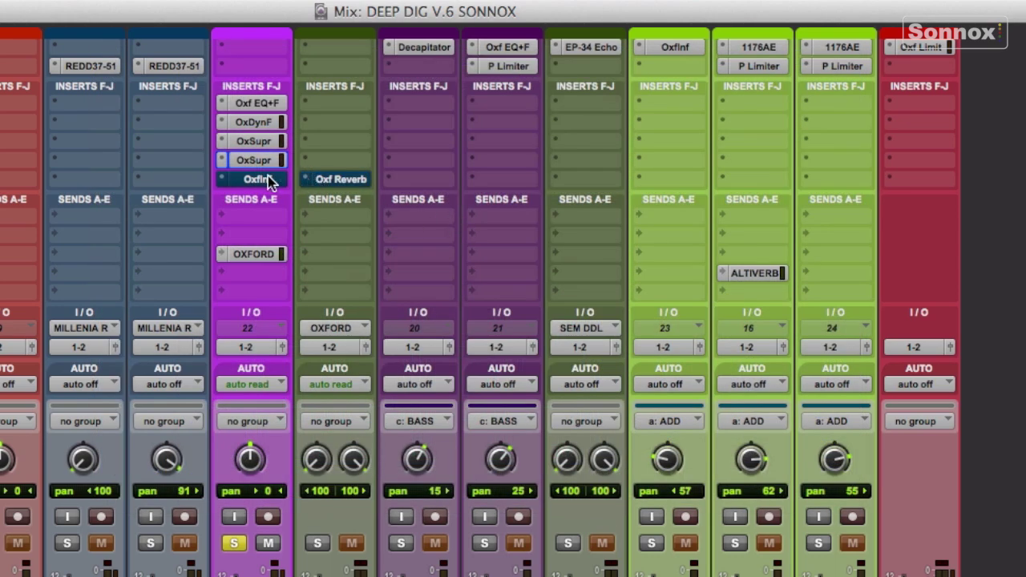
Open the Oxford Inflator on the VOX track and take it out of bypass.
left_click(268, 176)
left_click_drag(284, 56, 329, 57)
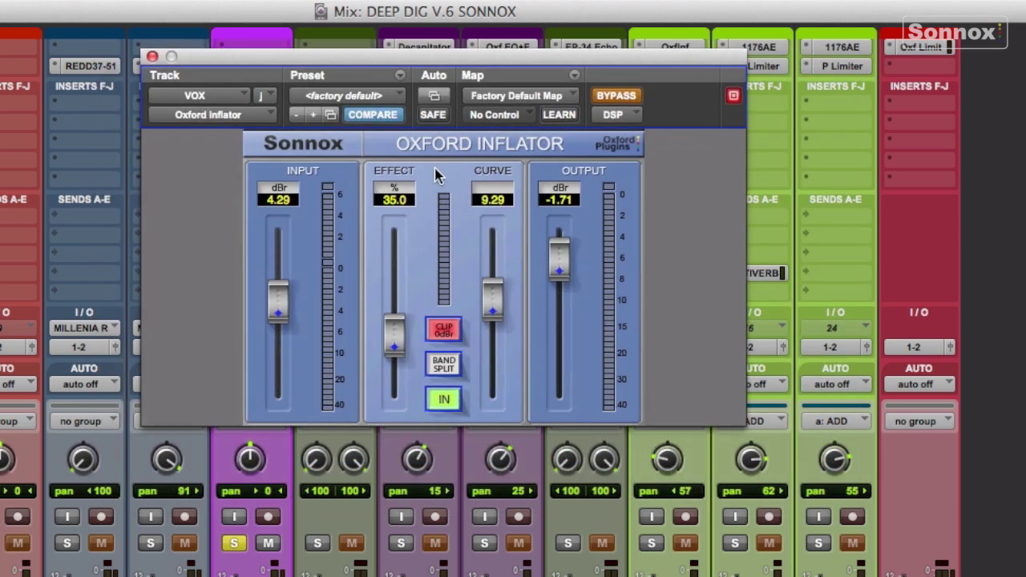
left_click(613, 95)
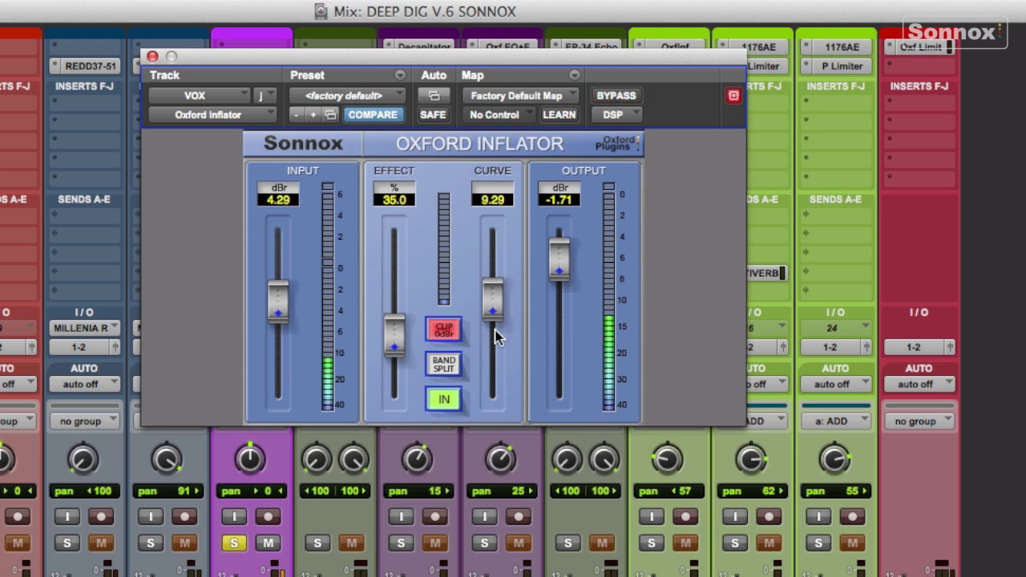
Set the Inflator's input to 3.13 dBr and its curve to -3.57, keeping the effect at 35.0 %.
left_click_drag(272, 293, 394, 393)
left_click_drag(491, 331, 491, 401)
mouse_move(279, 315)
left_mouse_down()
mouse_move(279, 331)
mouse_move(279, 306)
left_mouse_up()
left_click(363, 95)
left_click(365, 97)
left_click_drag(402, 377, 397, 325)
left_click_drag(492, 386, 492, 318)
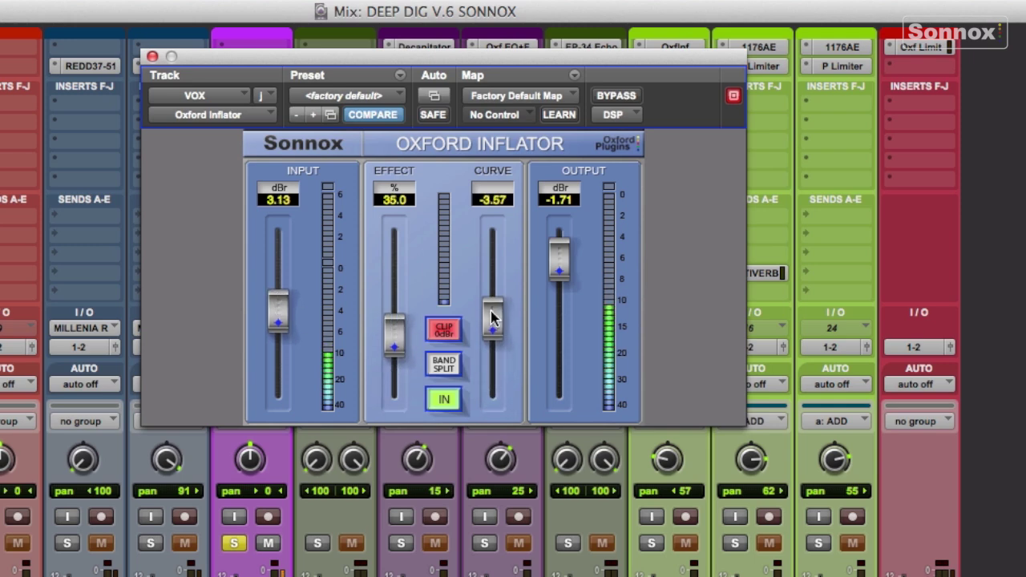
Unsolo the VOX track, raise the Inflator's input to 3.77 dBr against the full mix, and close the plug-in.
left_click(233, 543)
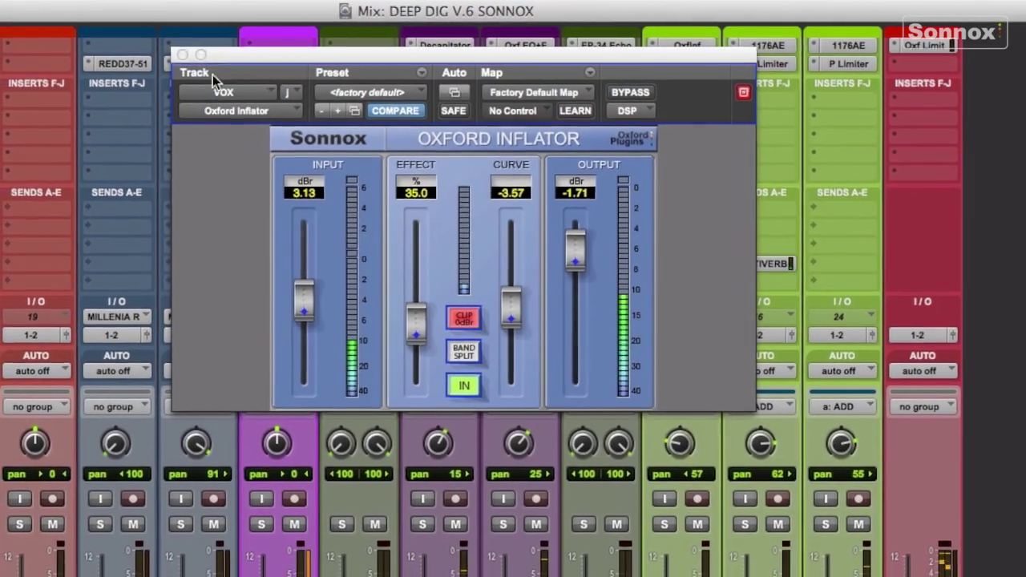
left_click_drag(212, 74, 350, 104)
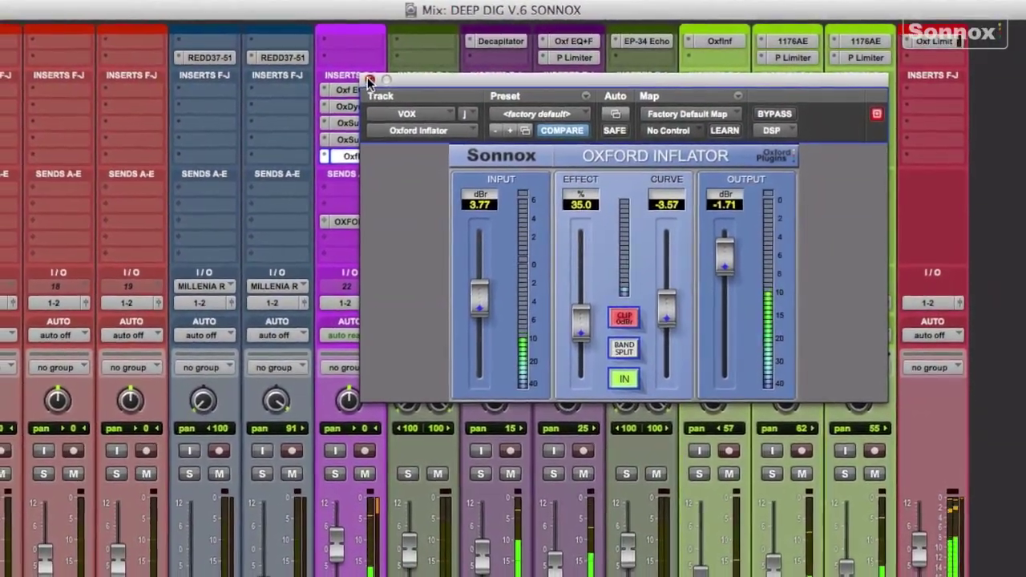
left_click(341, 82)
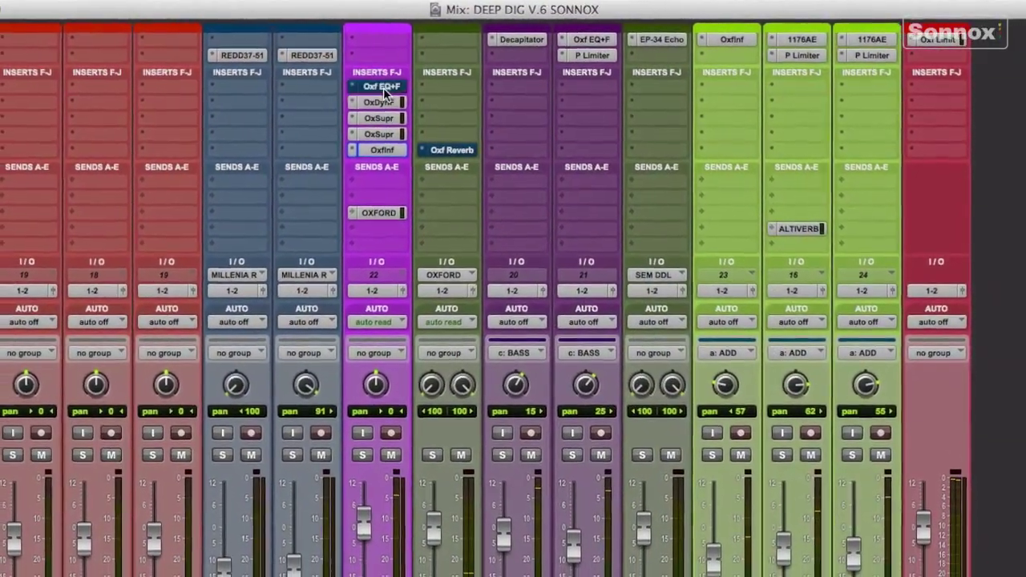
Compare the vocal in the full mix by bypassing the VOX track's Oxford inserts and re-enabling them in order down to the Inflator.
left_click(363, 88, "super")
left_click(365, 105, "super")
left_click(365, 121, "super")
left_click(386, 134, "super")
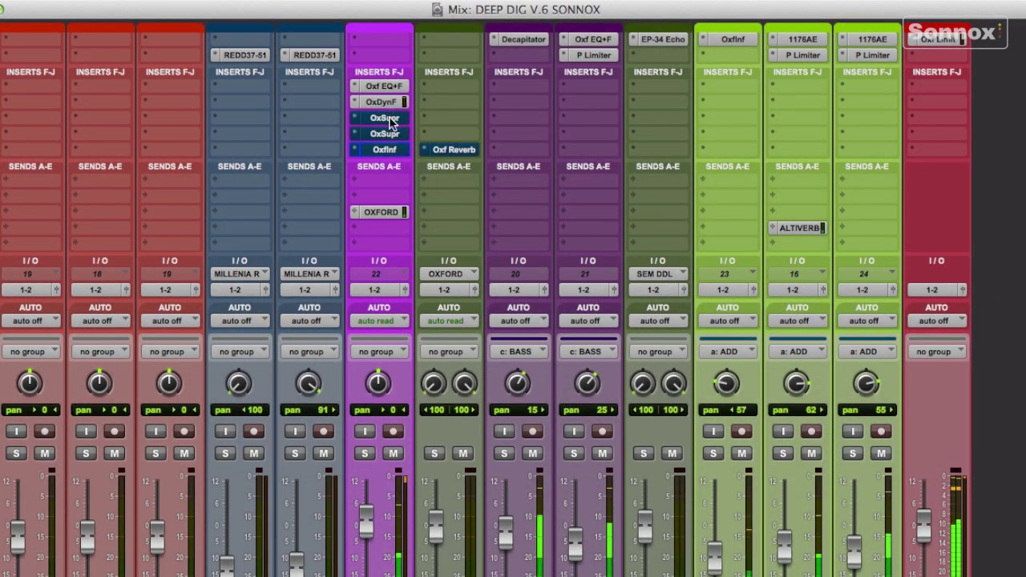
left_click(391, 121, "super")
left_click(387, 134, "super")
left_click(386, 150, "super")
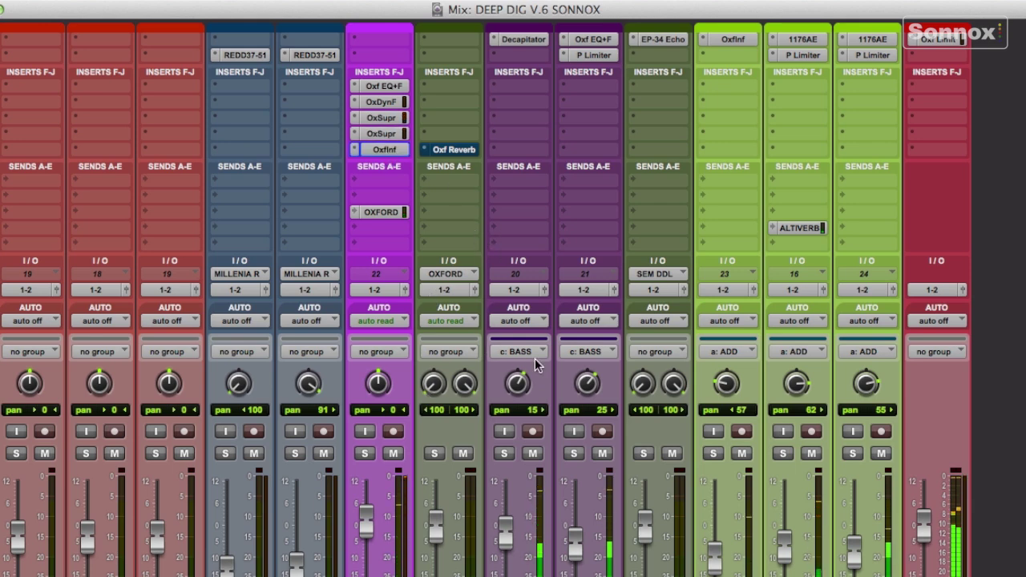
Solo the VOX track and resume playback.
scroll(486, 305, "down", 5)
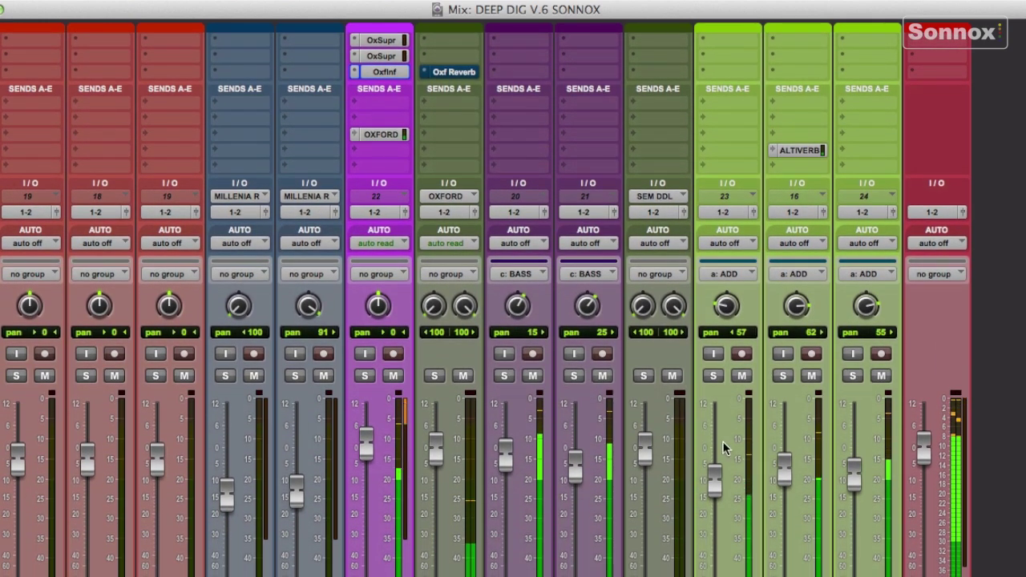
left_click(363, 377)
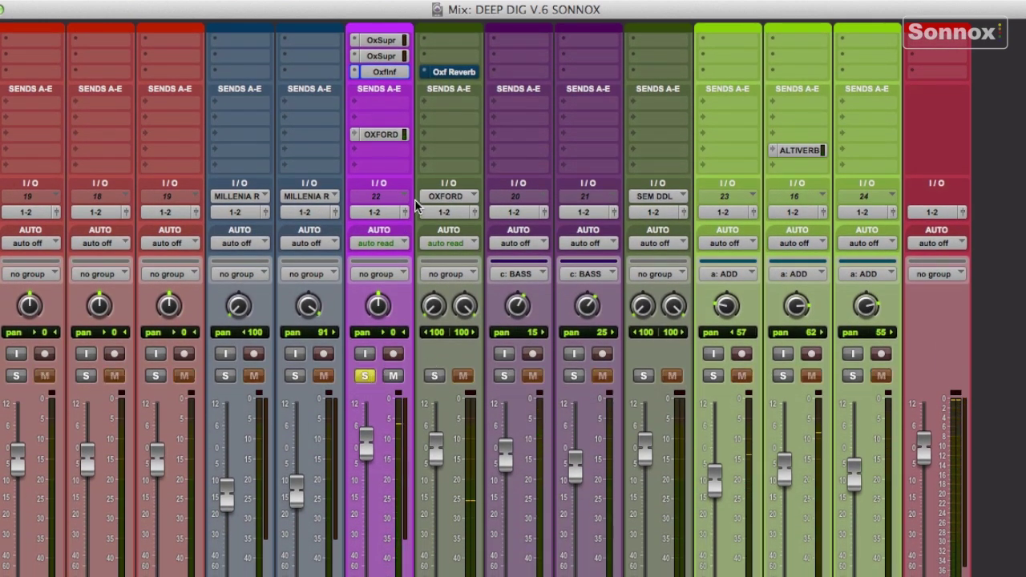
key("space")
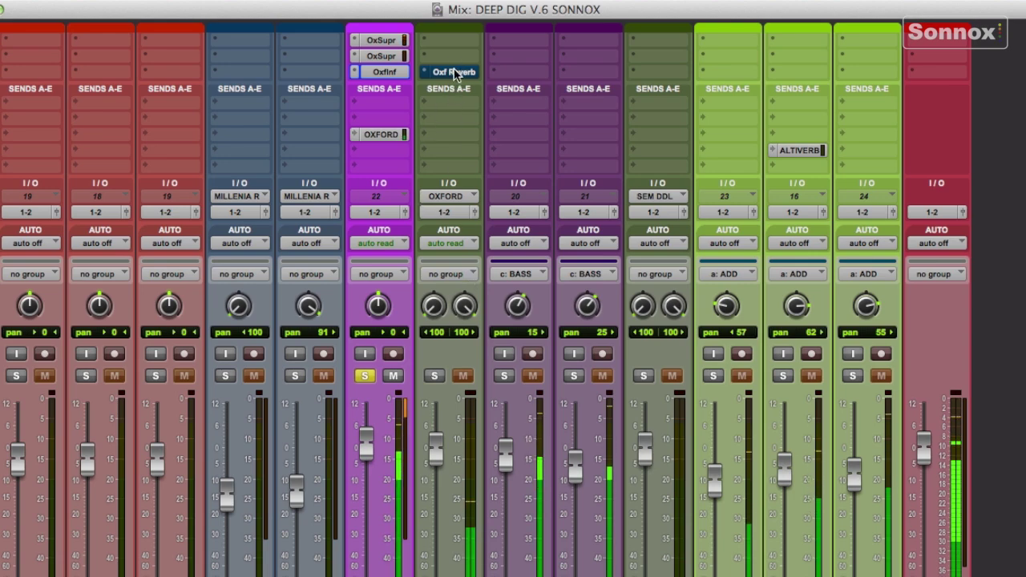
Open the Oxford Reverb on the OXFORD return track and take it out of bypass.
left_click(455, 72)
left_click_drag(465, 73, 370, 41)
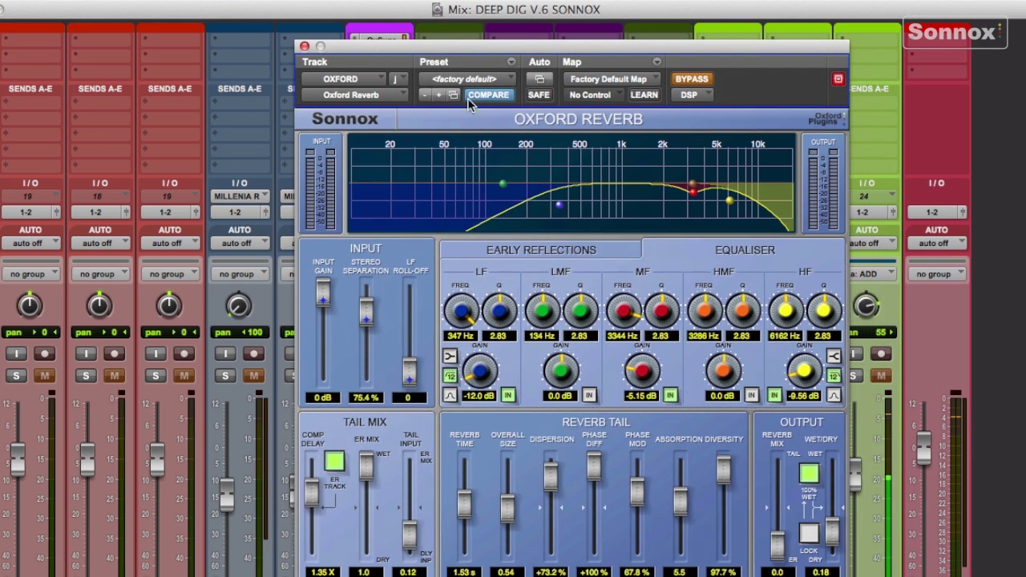
left_click(693, 79)
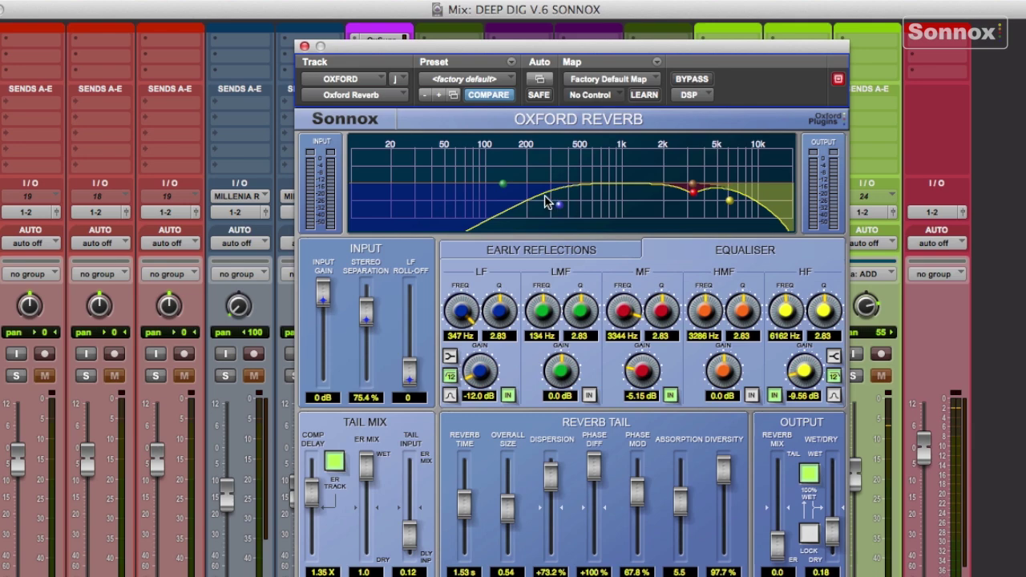
left_click(305, 47)
left_click(454, 72)
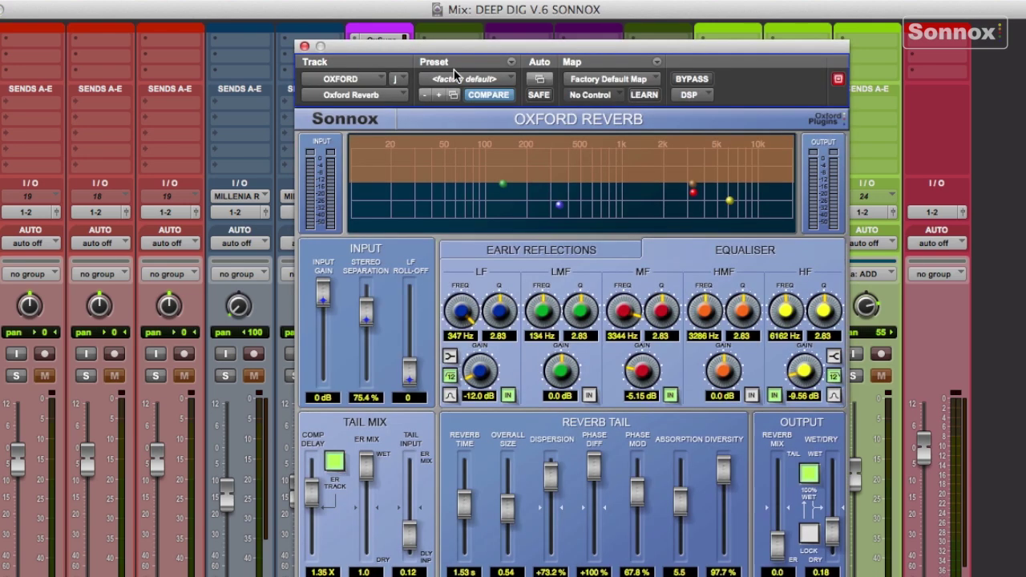
left_click_drag(438, 45, 425, 36)
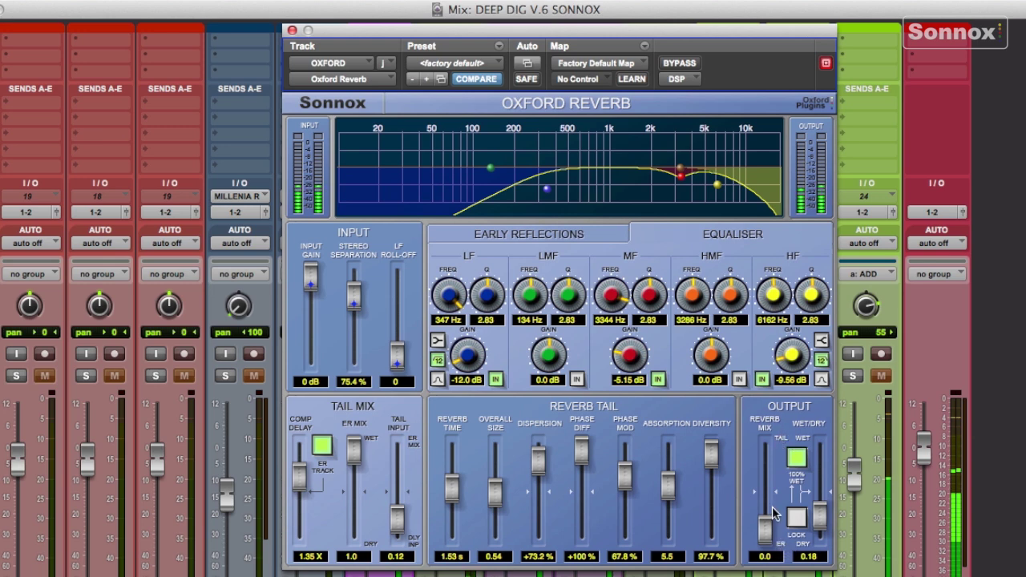
Load the reverb's factory default preset, show the early reflections controls, and set the Reverb Mix to 0.11.
left_click(440, 64)
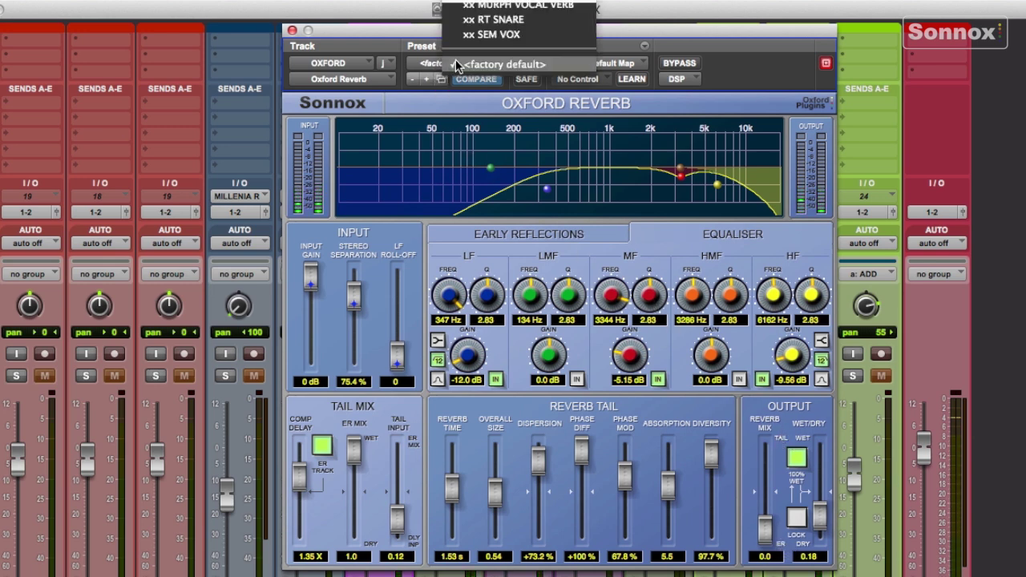
left_click(456, 65)
left_click(545, 234)
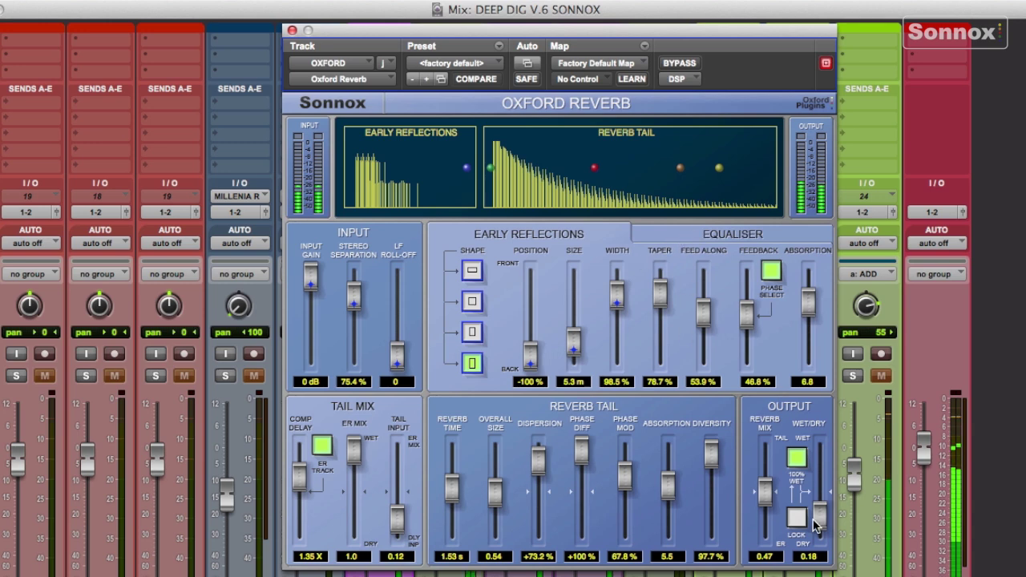
left_click_drag(766, 505, 766, 527)
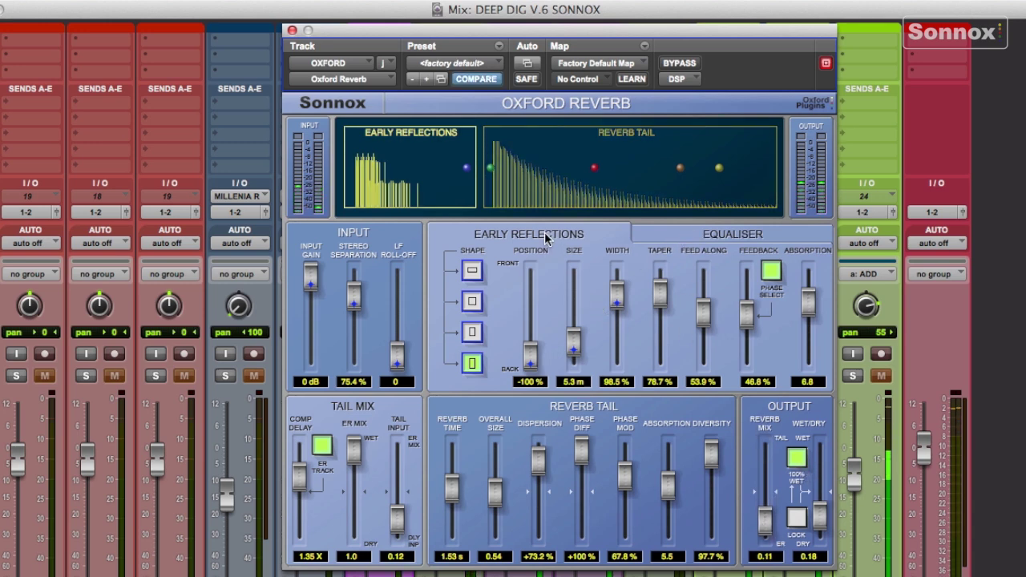
Set the early reflections' Width to 110 %, Taper to 88.9 %, Feed Along to 46.7 % and Feedback to 23.0 %, and the Reverb Time to 1.24 s.
left_click_drag(662, 285, 617, 284)
left_click_drag(703, 317, 703, 288)
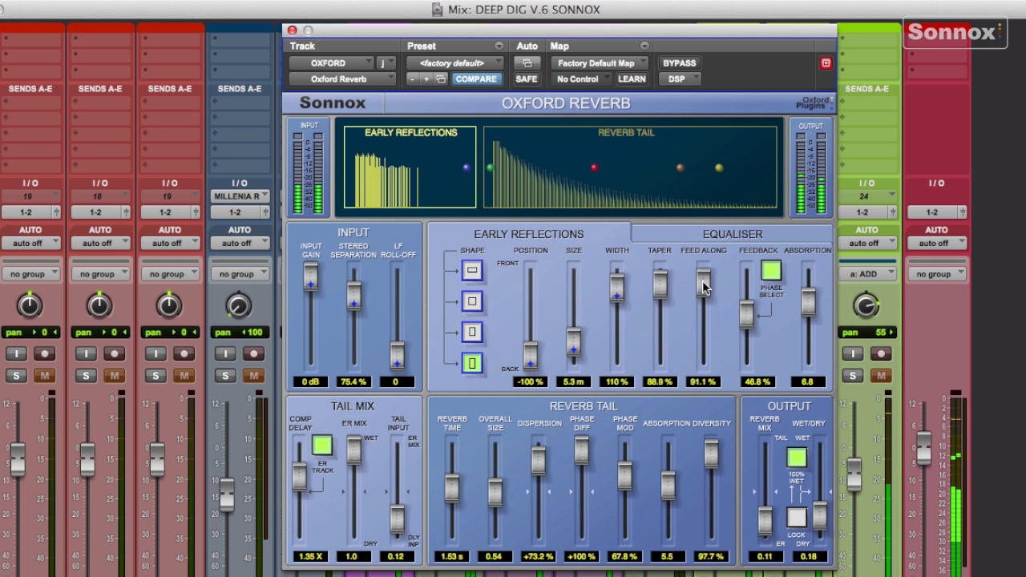
mouse_move(745, 318)
left_mouse_down()
mouse_move(745, 295)
mouse_move(746, 337)
mouse_move(704, 332)
mouse_move(747, 335)
left_mouse_up()
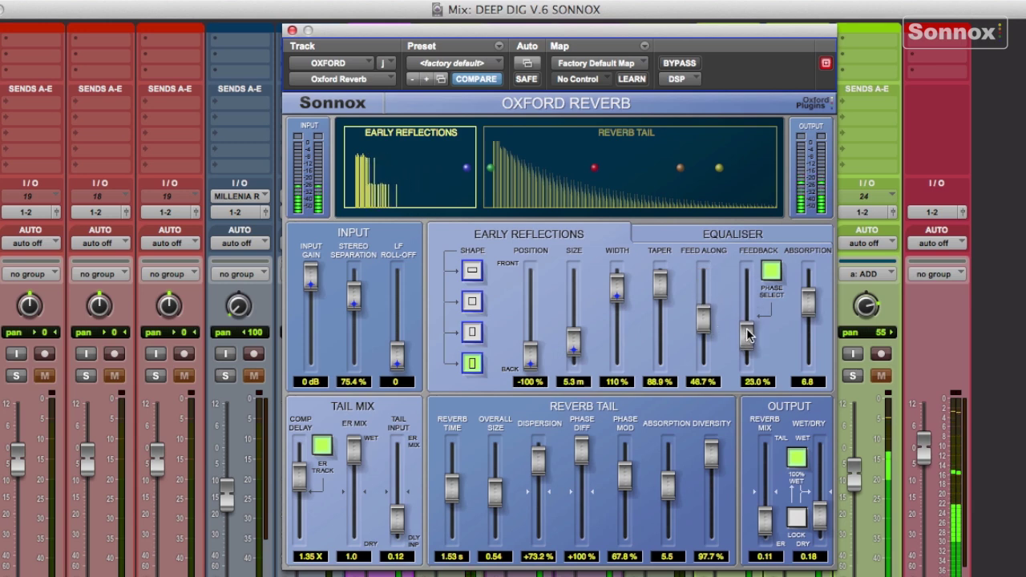
left_click_drag(454, 491, 454, 496)
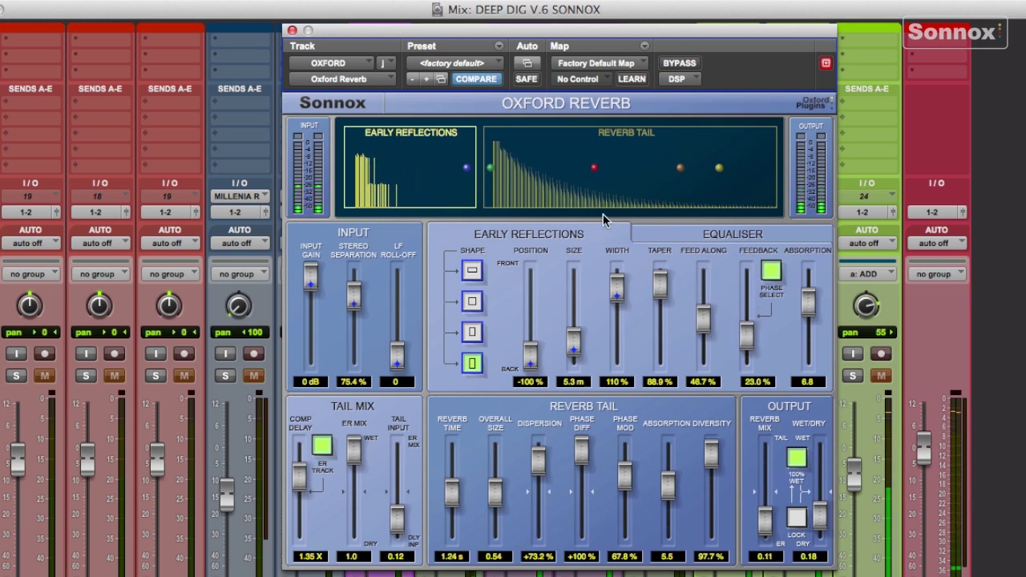
In the reverb's equaliser, set LF to -13.5 dB at 71.5 Hz, HF to -14.0 dB at 8681 Hz and HMF to +7.11 dB at 1611 Hz; close the plug-in.
left_click(706, 233)
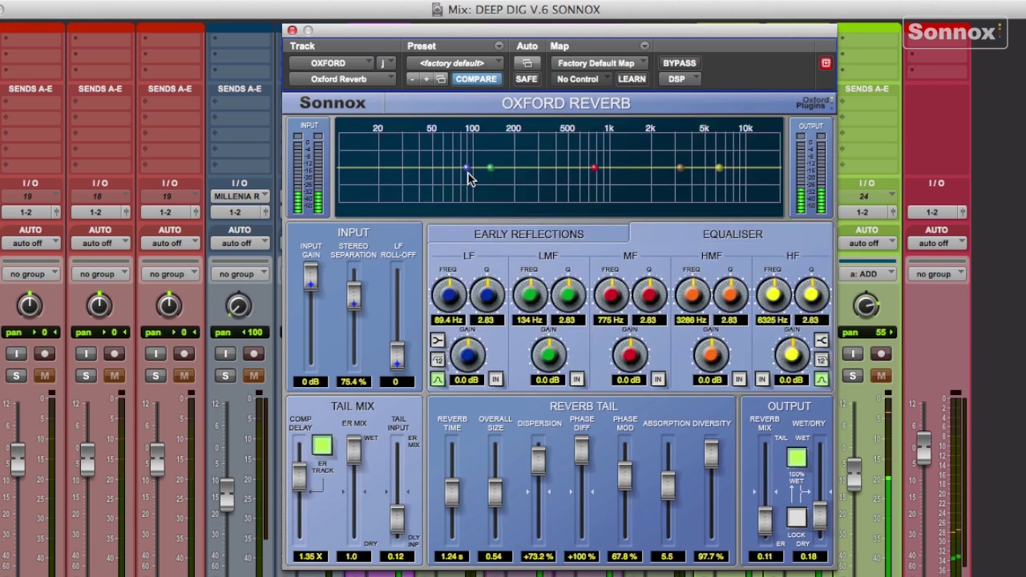
left_click_drag(467, 168, 454, 194)
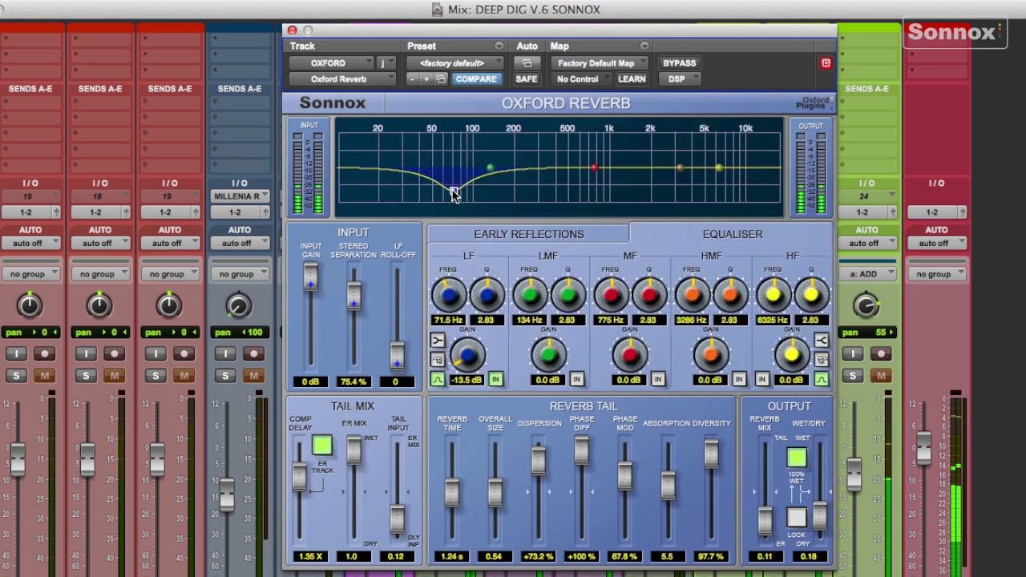
left_click_drag(720, 168, 737, 191)
left_click_drag(680, 169, 636, 158)
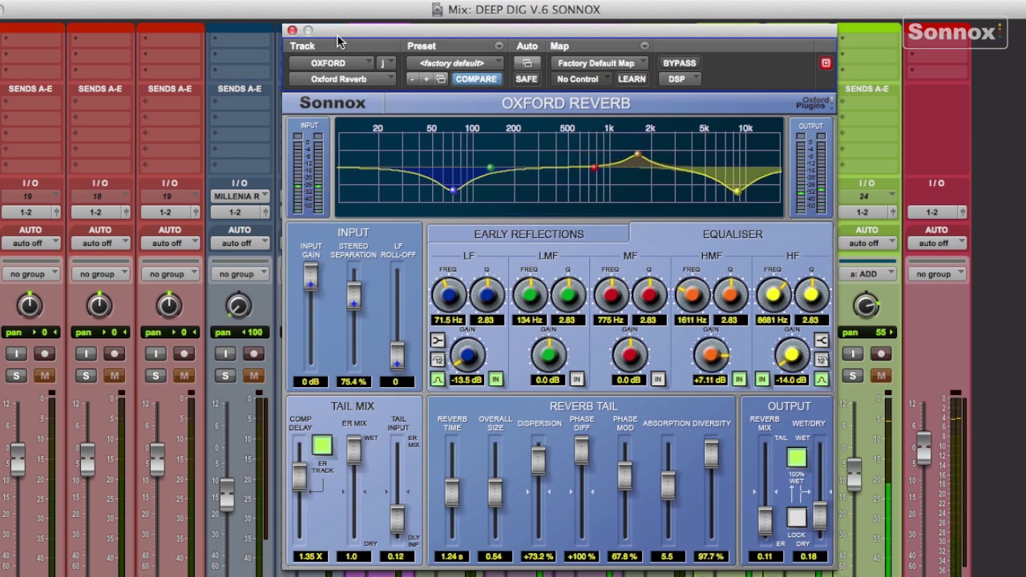
left_click(293, 32)
Solo the OXFORD reverb return and raise the VOX track's OXFORD send level to -6.7 dB.
left_click(434, 376)
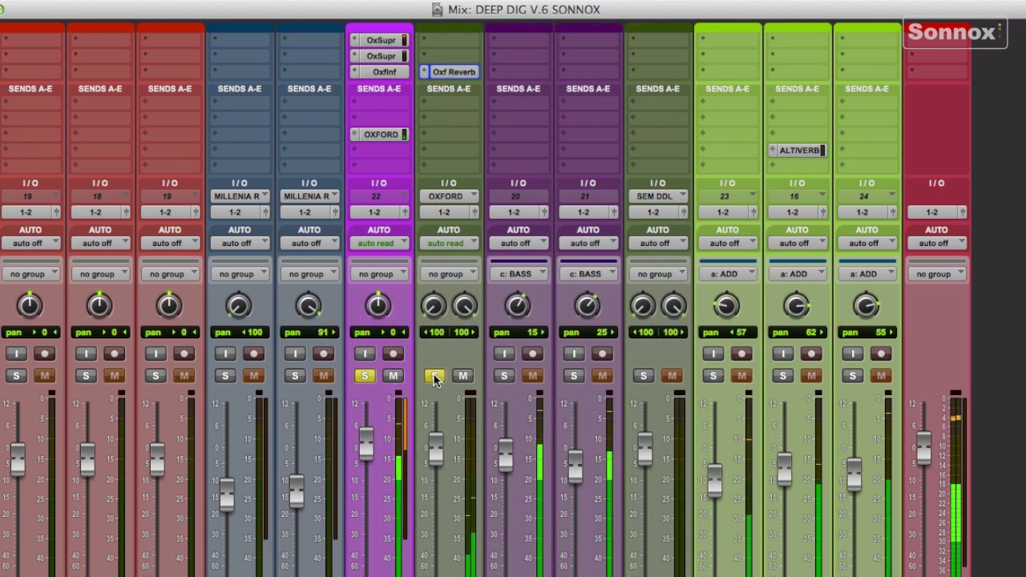
left_click(377, 134)
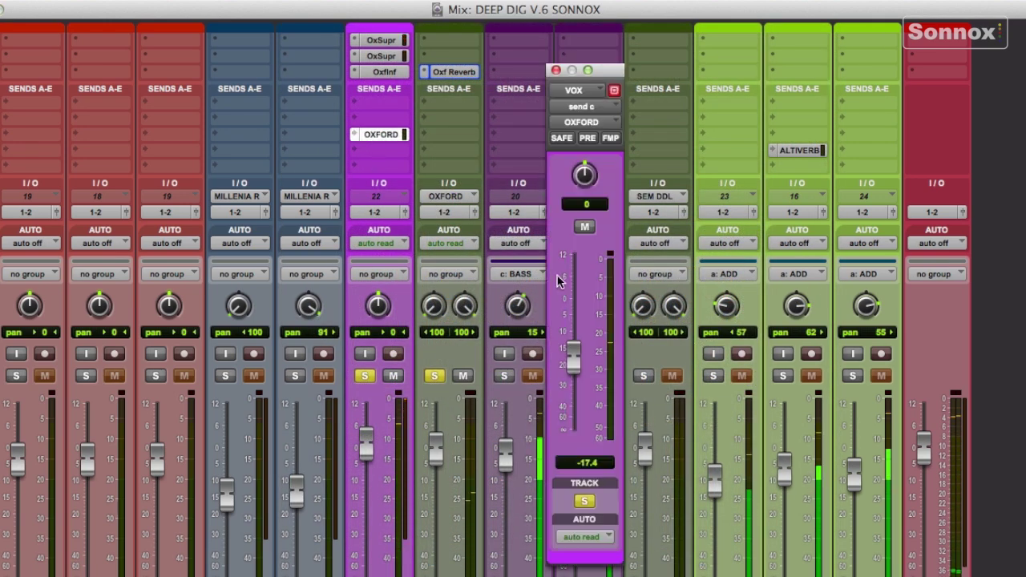
left_click_drag(576, 335, 577, 317)
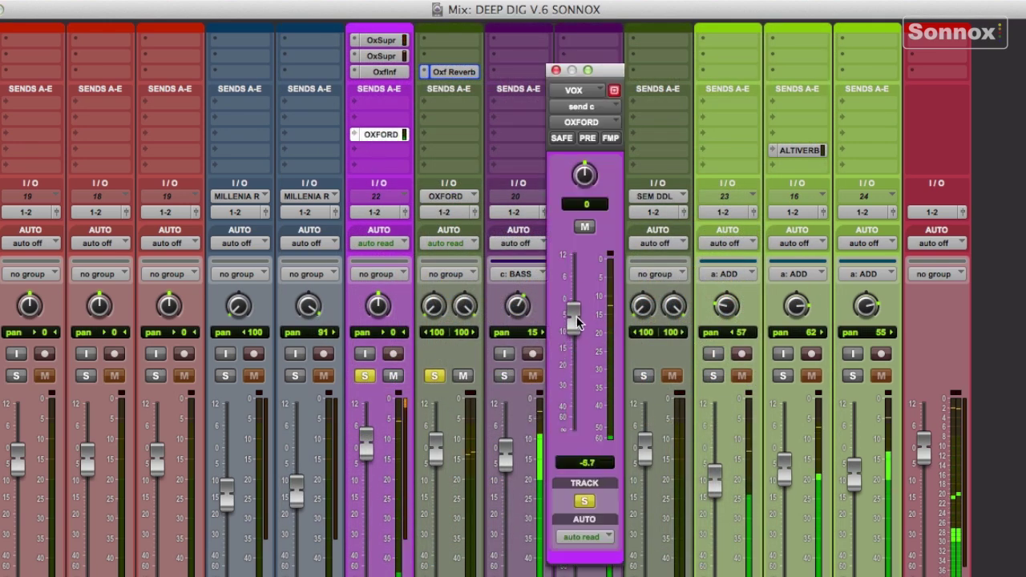
Clear the solos, unmute the OXFORD reverb return and set the VOX track's OXFORD send level to -14.0 dB.
left_click(504, 376, "alt")
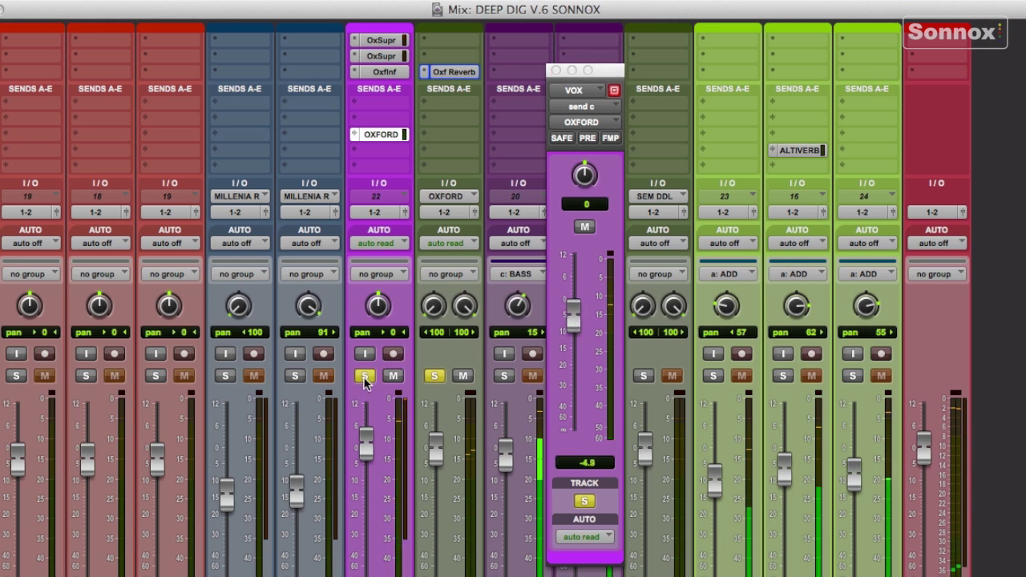
left_click_drag(571, 316, 573, 342)
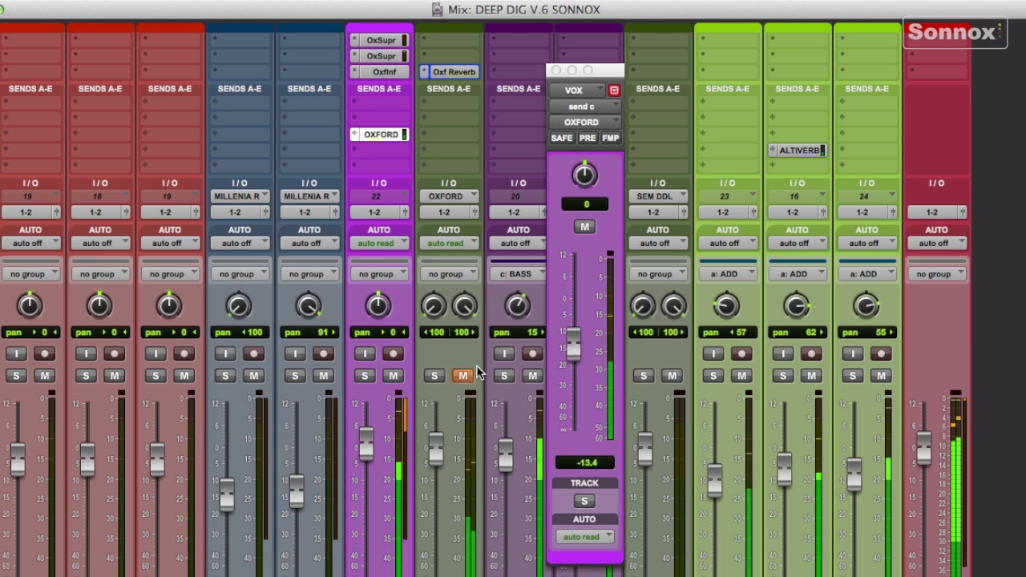
left_click(462, 376)
left_click_drag(571, 345, 571, 352)
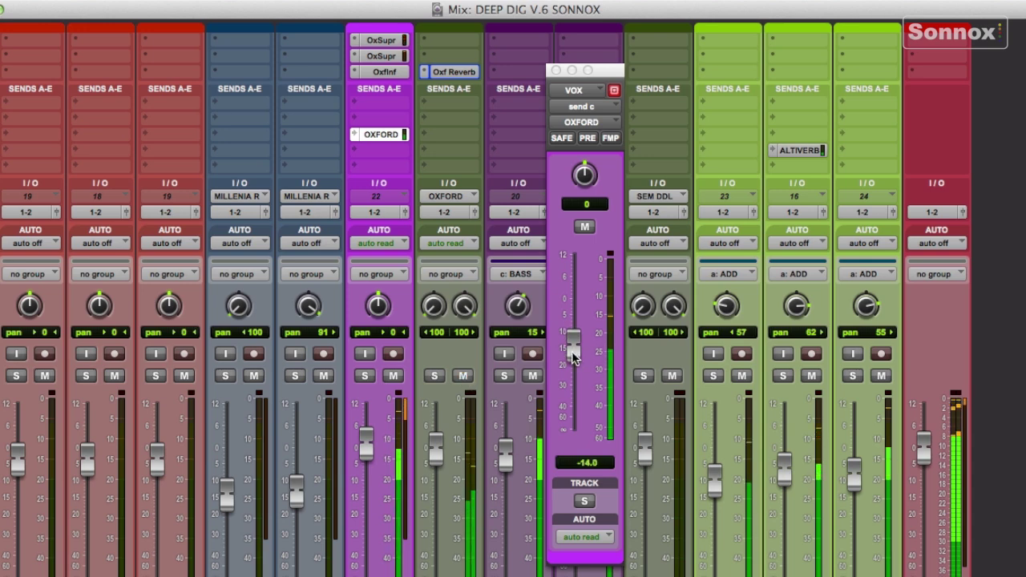
In the Oxford Reverb's equaliser, set HMF to +6.13 dB at 2446 Hz and MF to -4.66 dB at 788 Hz; close the plug-in.
left_click(454, 73)
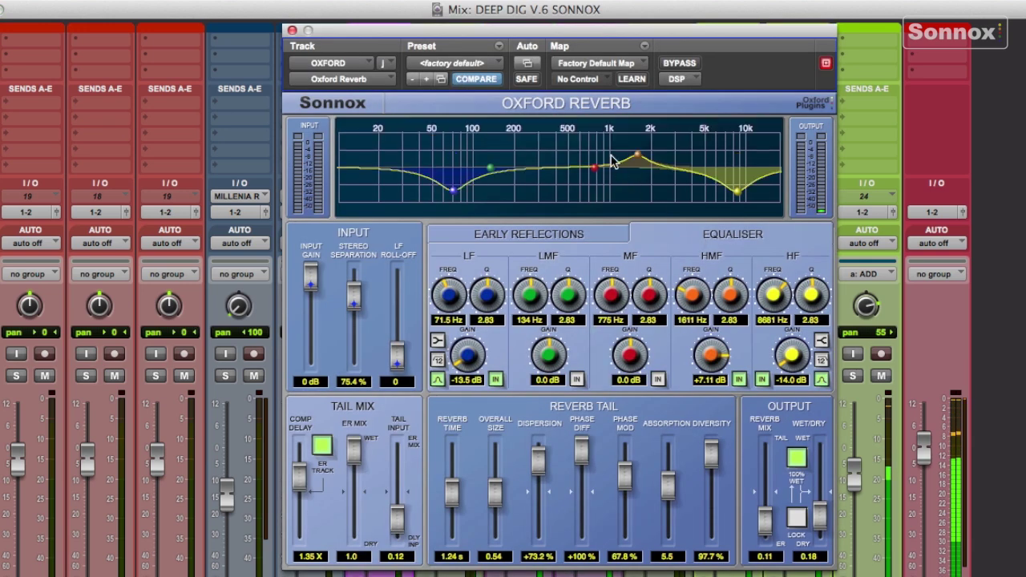
left_click_drag(640, 155, 586, 177)
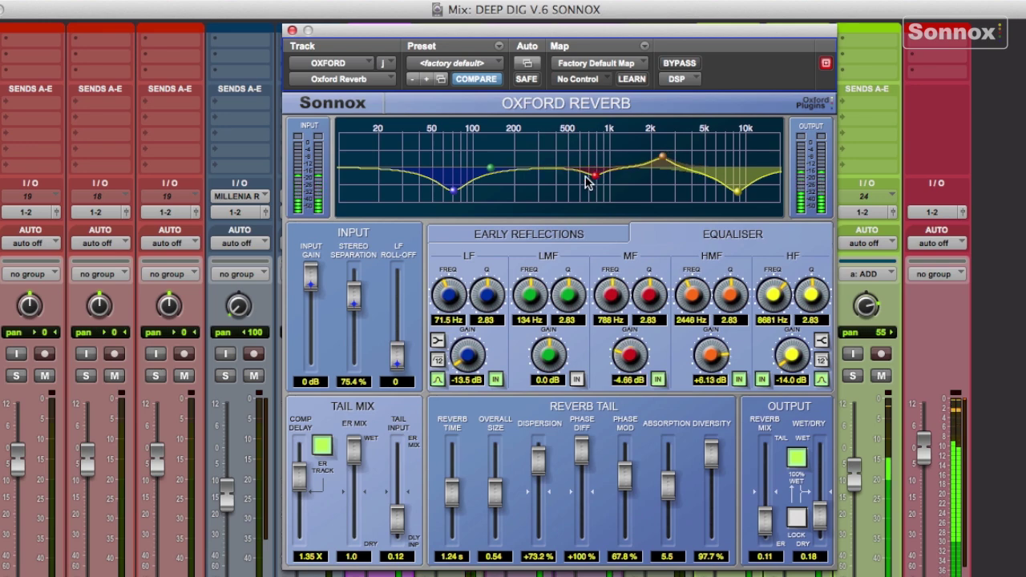
left_click(292, 31)
Close the send fader and stop playback in the Edit window, zoomed in on the VOX clips from about 0:52 to 1:06.
key("super+equal")
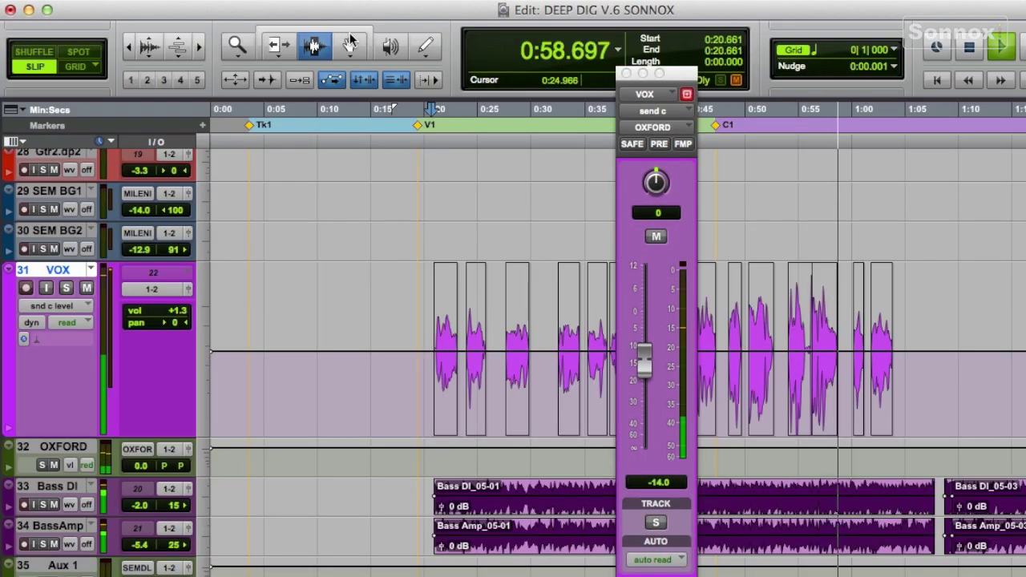
left_click(628, 76)
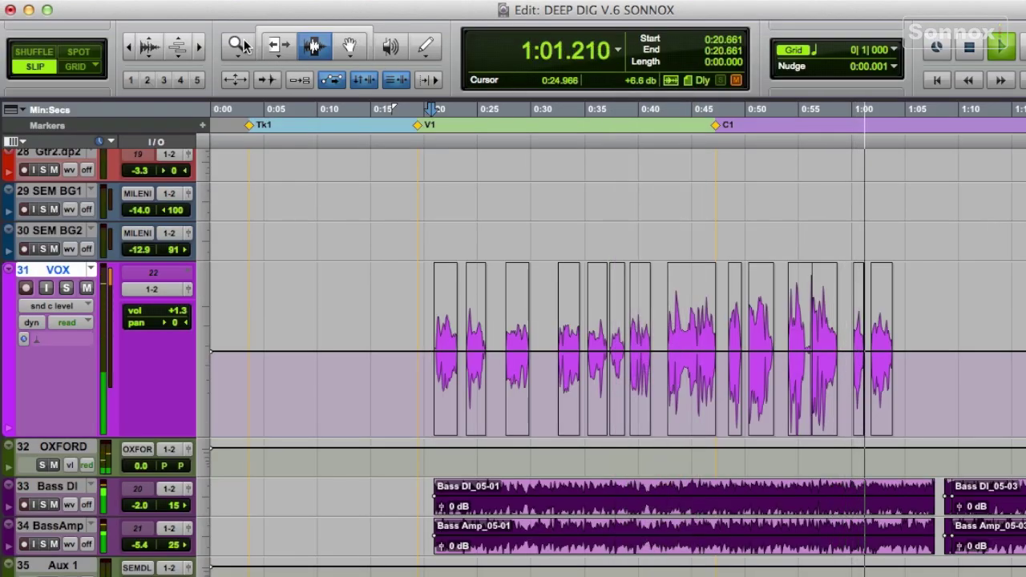
key("F5")
left_click_drag(775, 353, 932, 349)
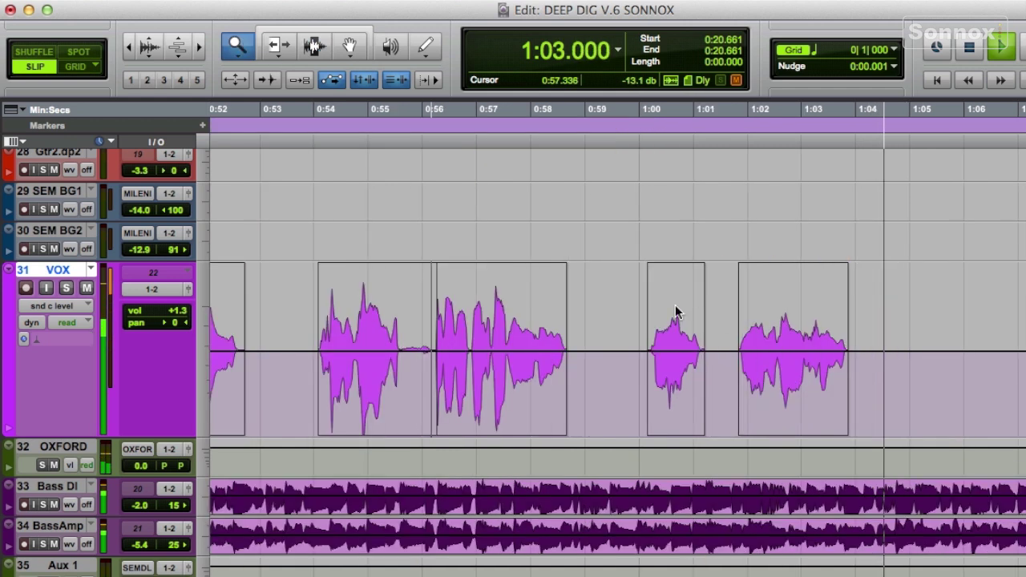
left_click(329, 48)
key("space")
left_click(636, 356)
Display the OXFORD send level automation on the VOX track.
left_click(72, 307)
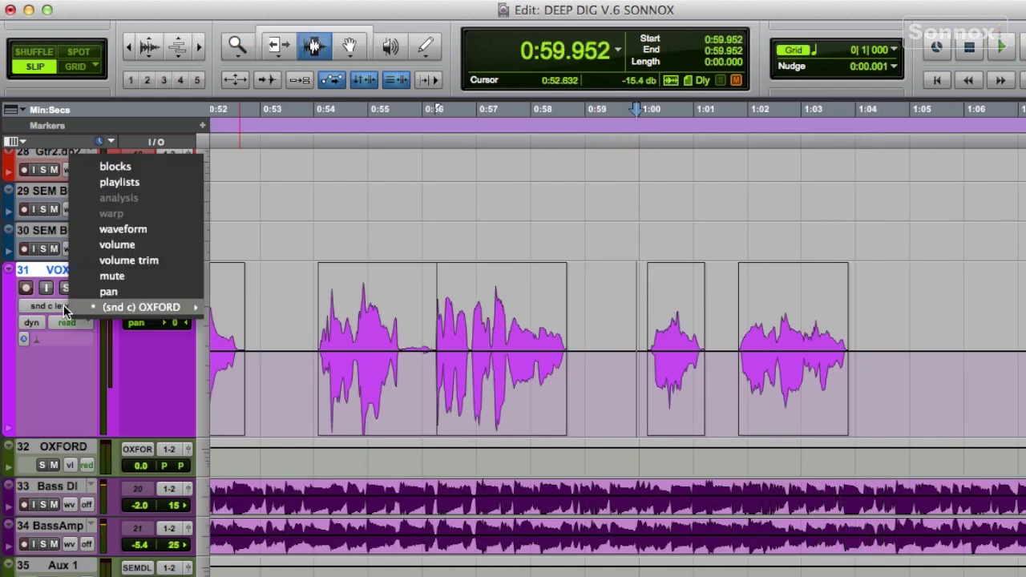
mouse_move(170, 308)
left_click(236, 312)
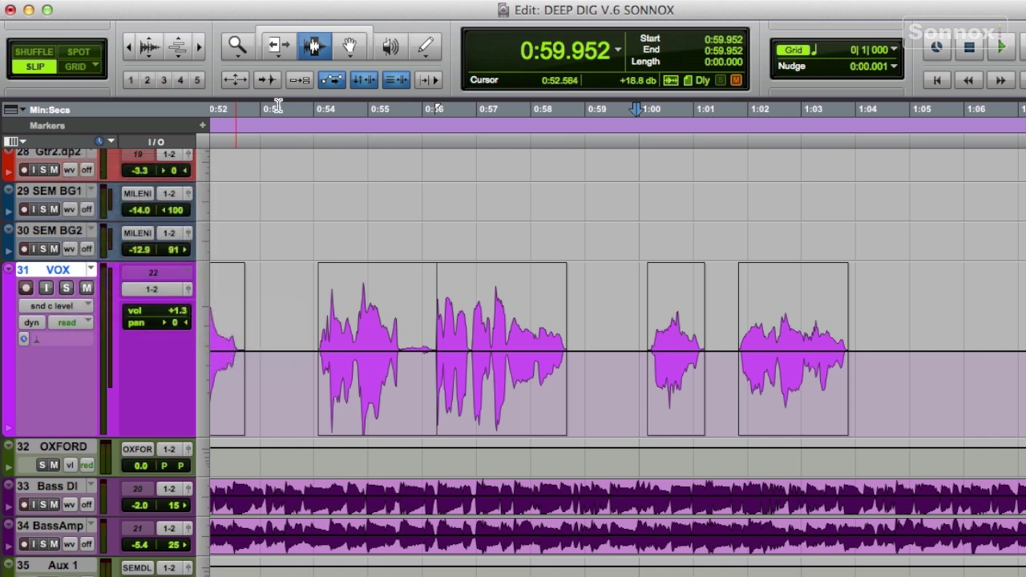
Raise the VOX track's OXFORD send automation to about +0.8 dB from just before the last vocal clip, and audition it from about 0:56.
left_click(645, 329)
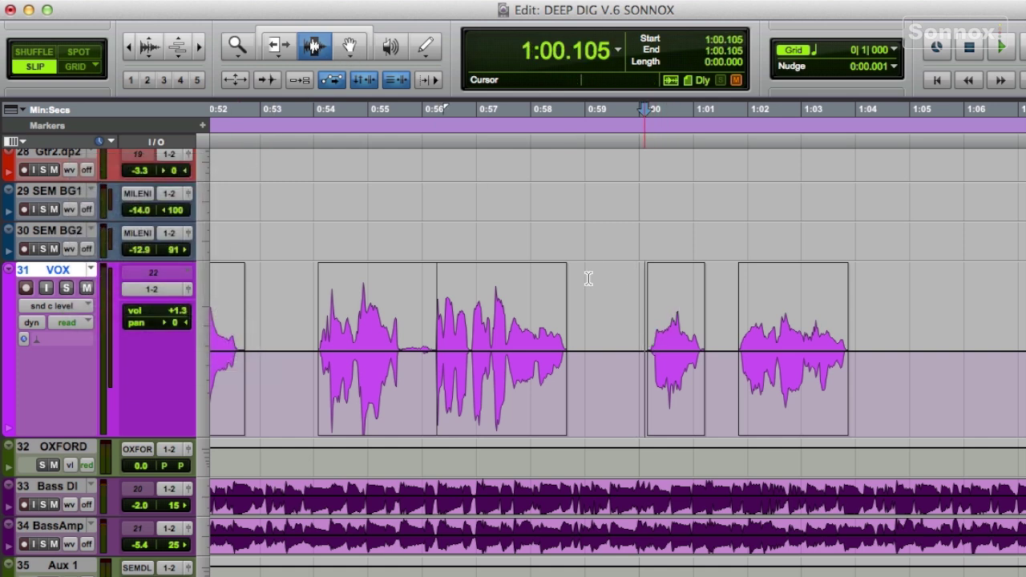
key("space")
left_click(350, 47)
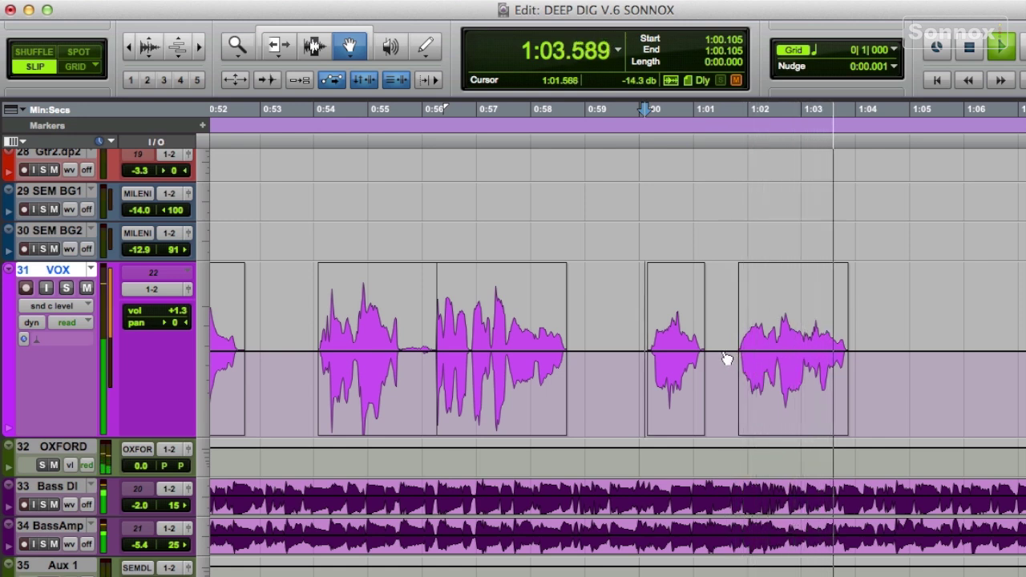
key("space")
left_click_drag(736, 353, 735, 305)
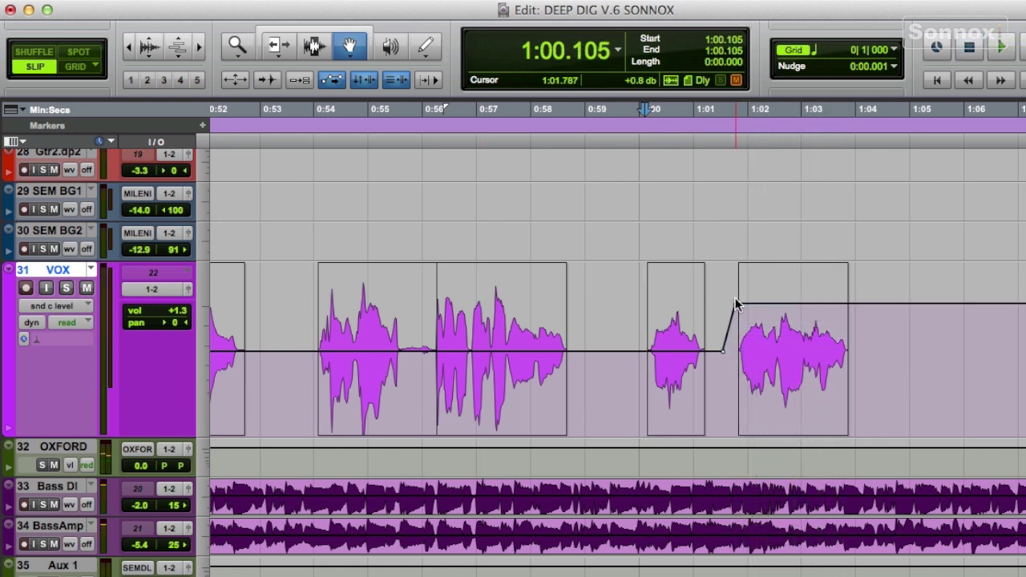
left_click(425, 148)
key("space")
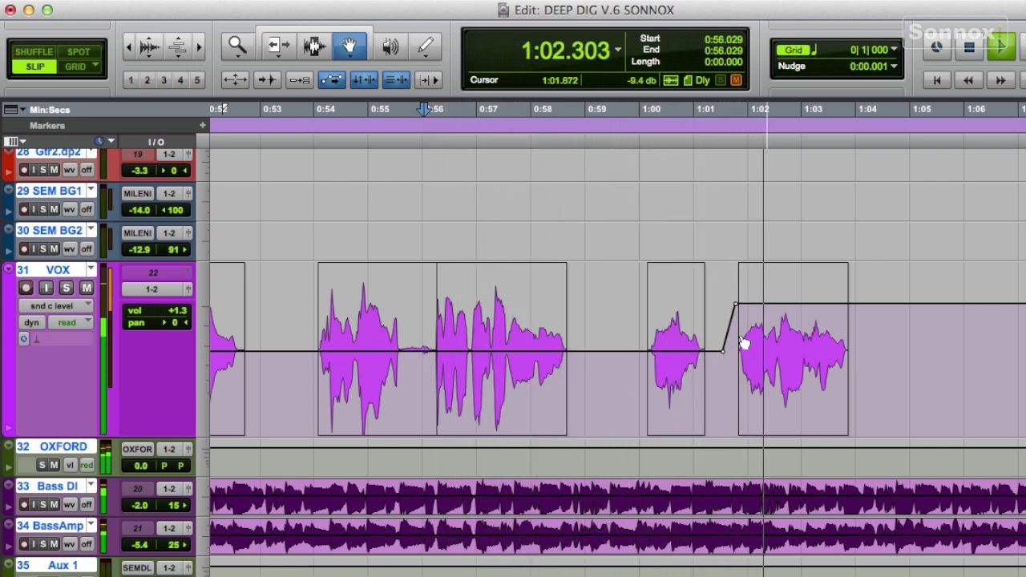
key("space")
Lower the boosted send level at the last vocal clip in two small passes, auditioning each from about 1:00.
left_click_drag(736, 305, 736, 319)
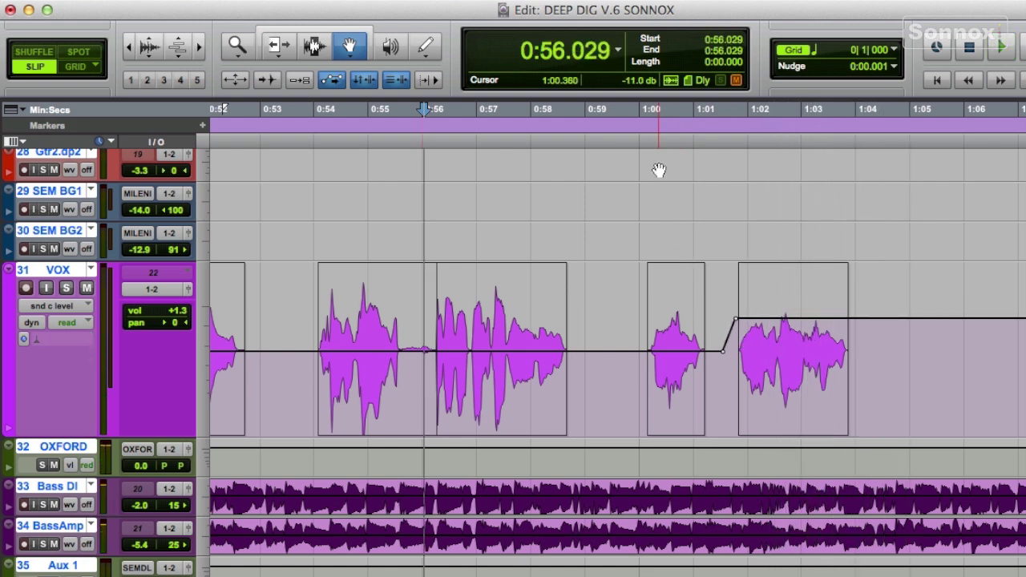
left_click(644, 139)
key("space")
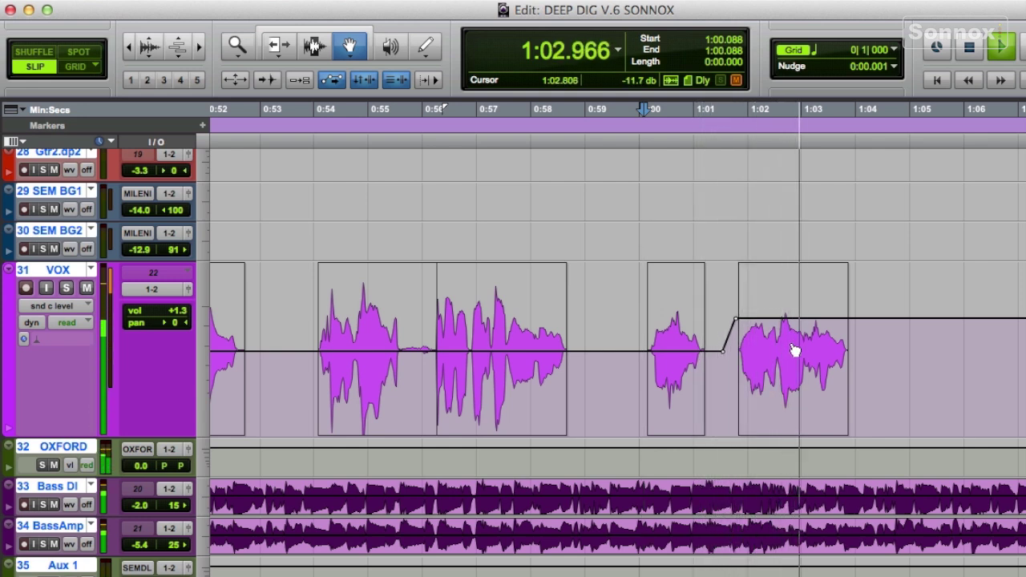
key("space")
left_click_drag(739, 325, 739, 331)
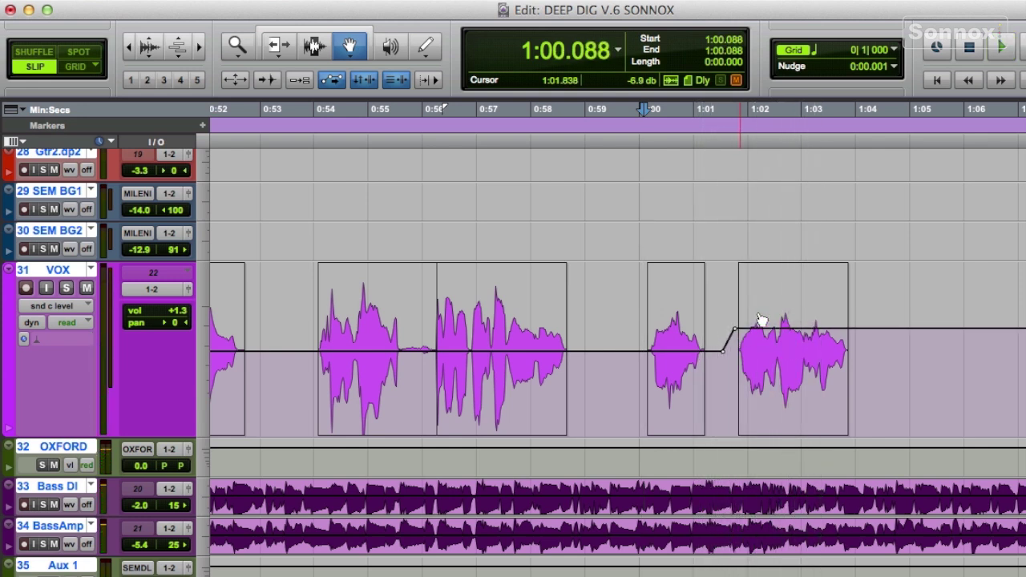
key("space")
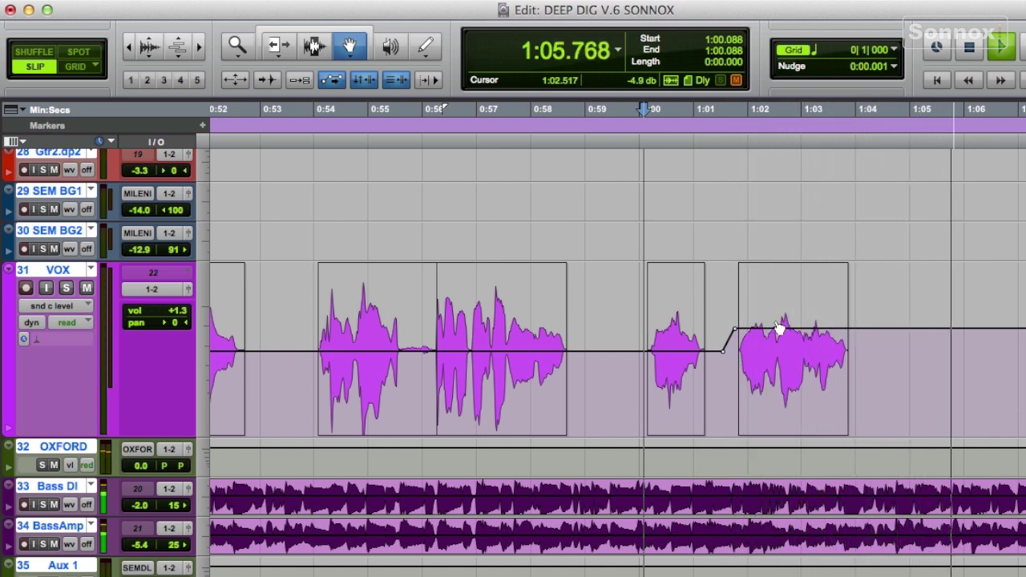
Return to the Mix window and review the Oxford Reverb settings and the VOX track's Oxford Inflator settings.
key("super+equal")
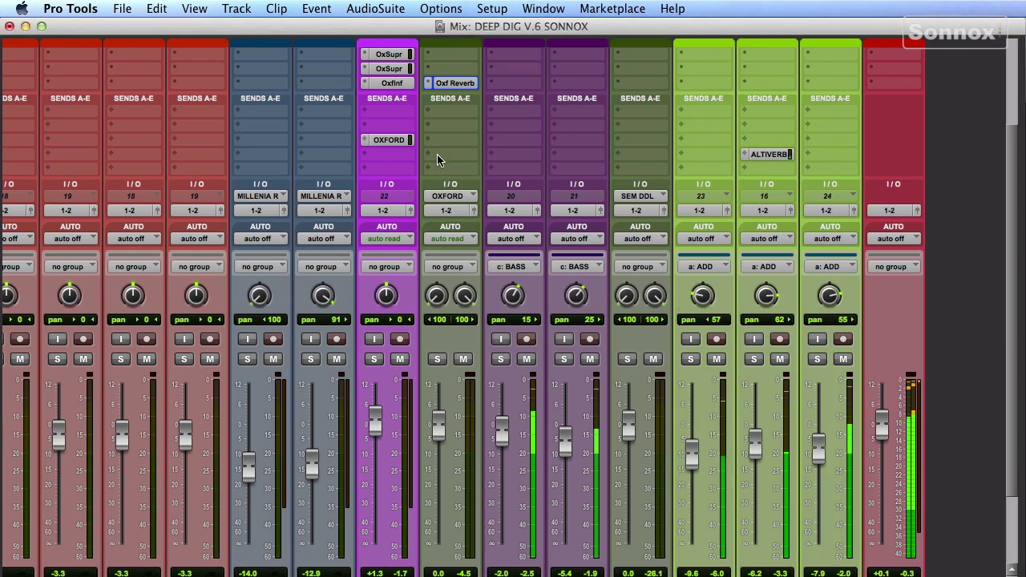
left_click(453, 84)
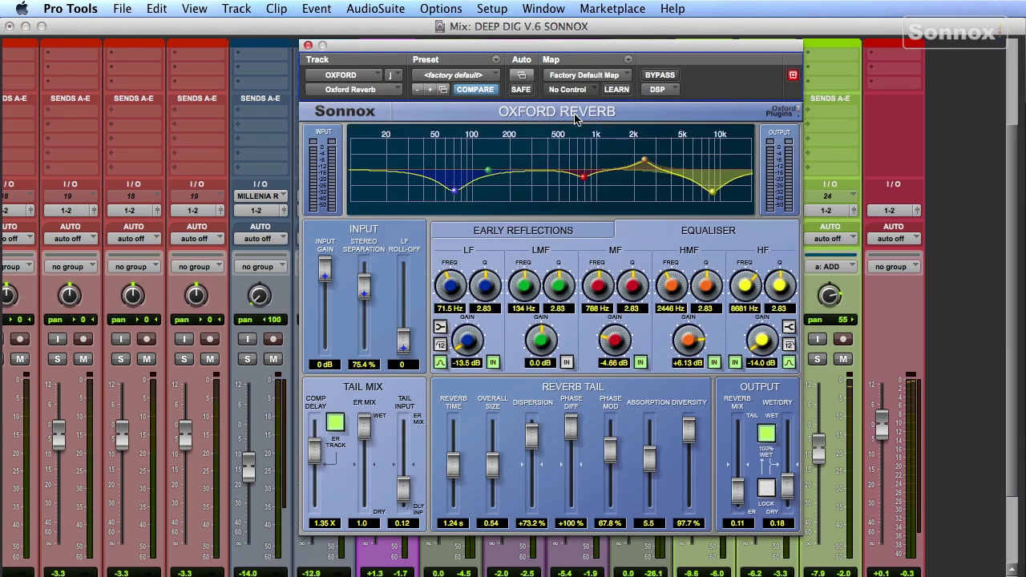
left_click(308, 46)
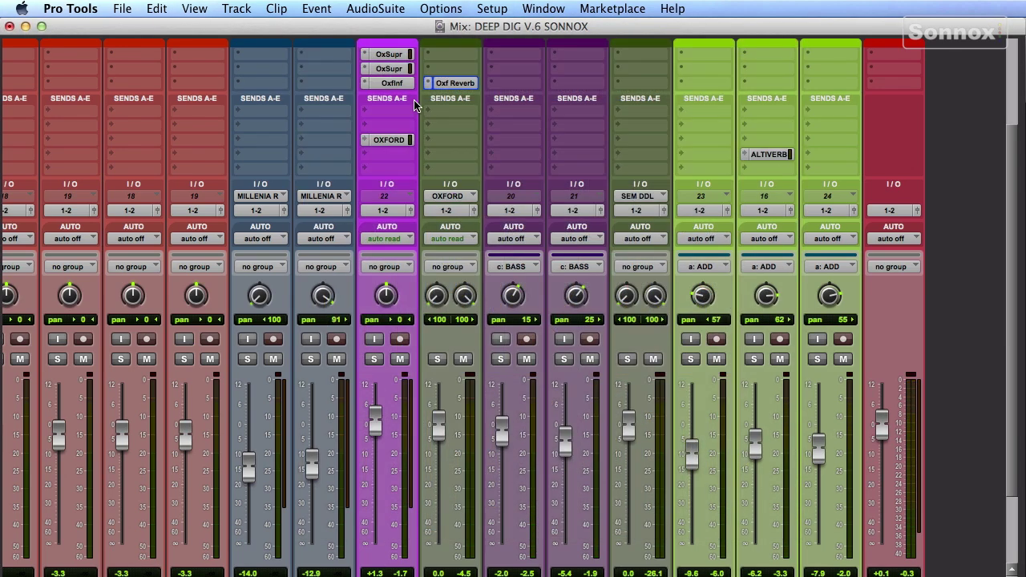
left_click(392, 83)
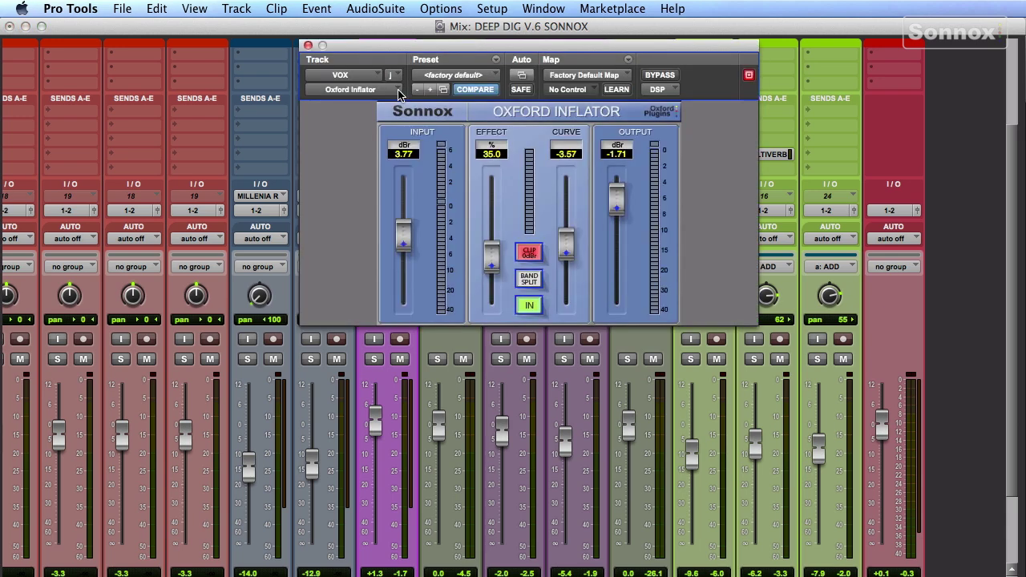
left_click(308, 46)
Review the settings of the VOX track's two Oxford SuprEssers, the de-esser and the plosive suppressor.
scroll(1015, 351, "up", 5)
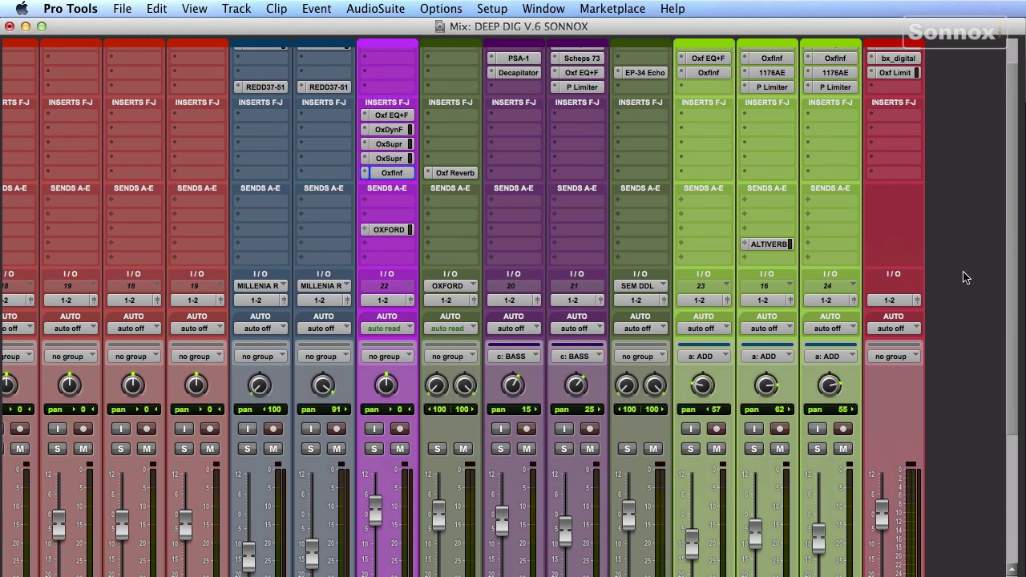
left_click(385, 159)
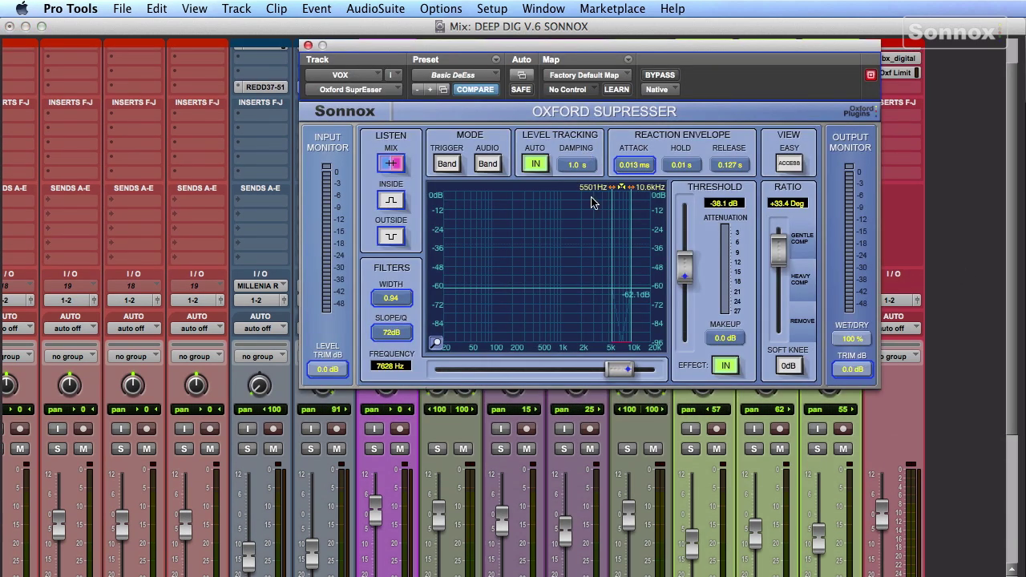
left_click(307, 45)
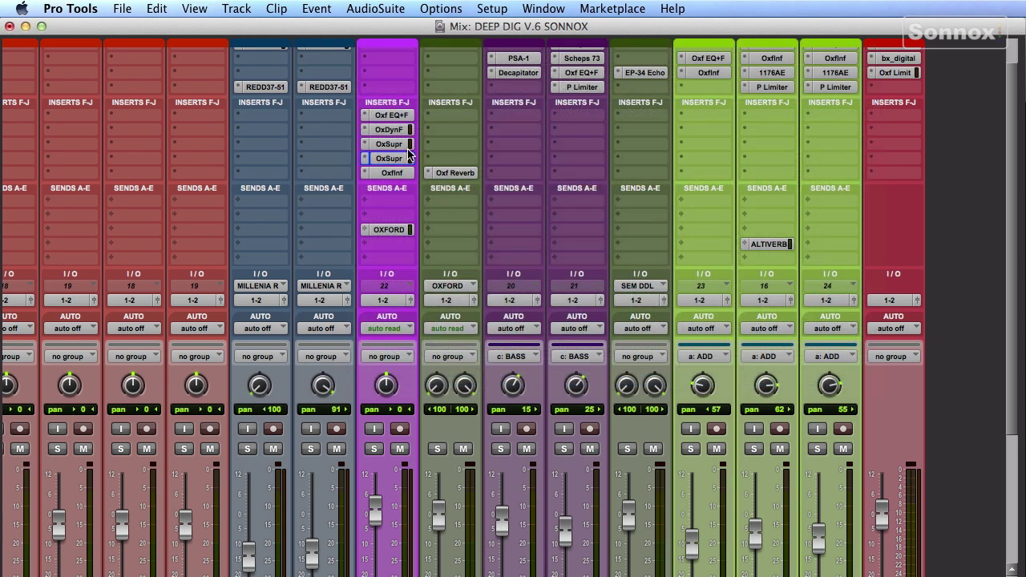
left_click(399, 145)
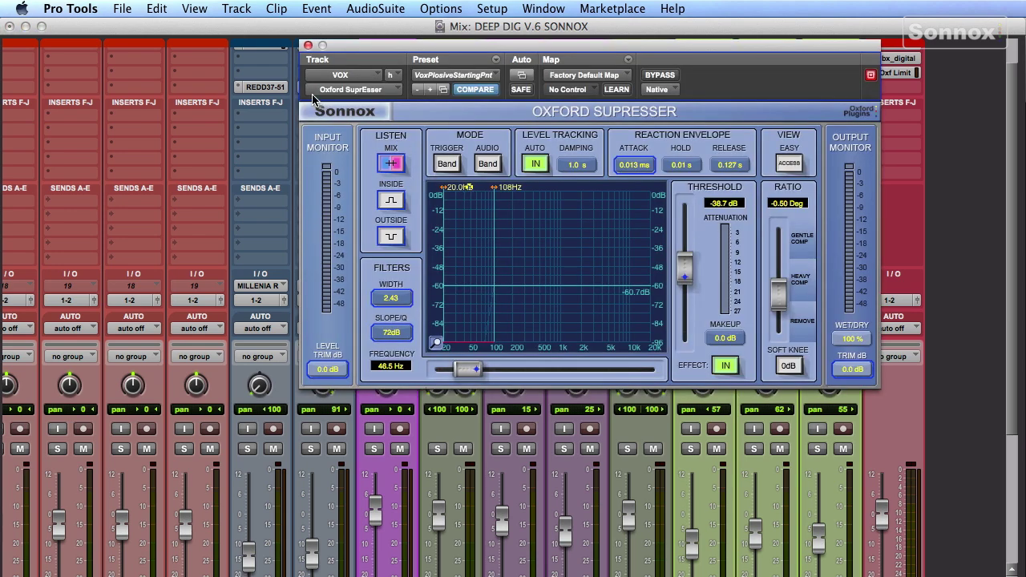
left_click(308, 46)
Review the VOX track's Oxford Dynamics warmth and compressor settings and its Oxford EQ & Filters curve.
left_click(395, 130)
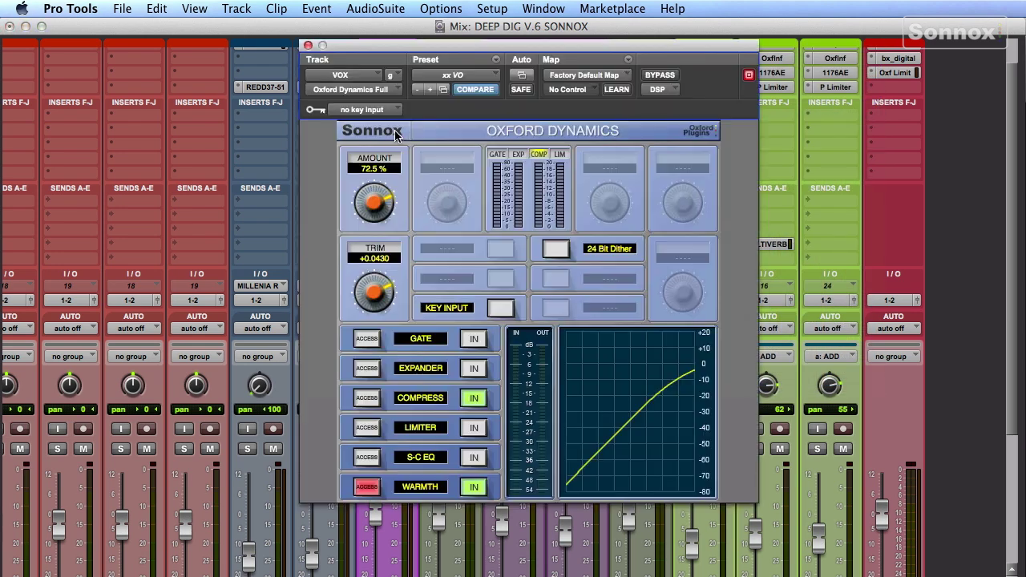
left_click(368, 398)
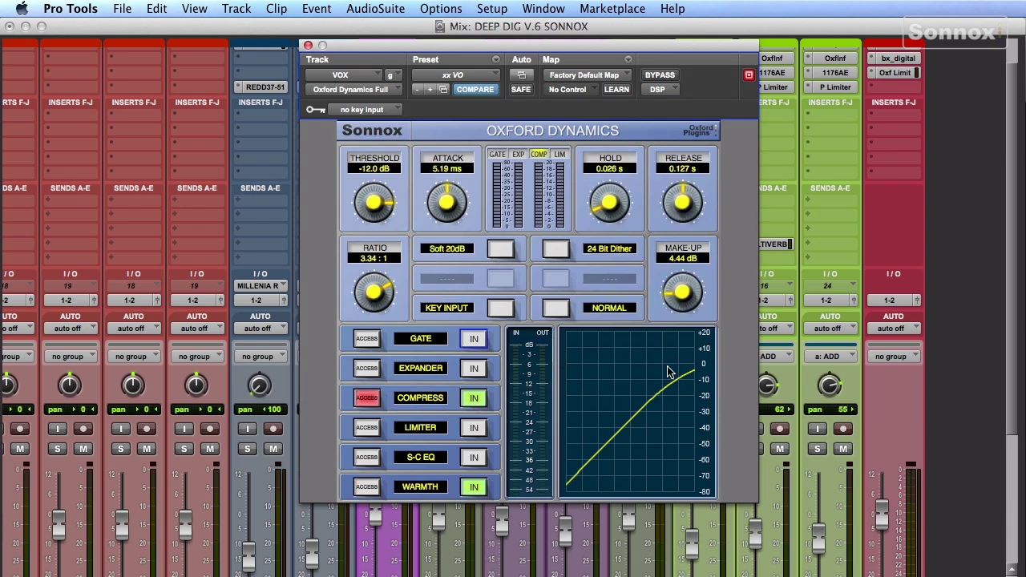
left_click(308, 46)
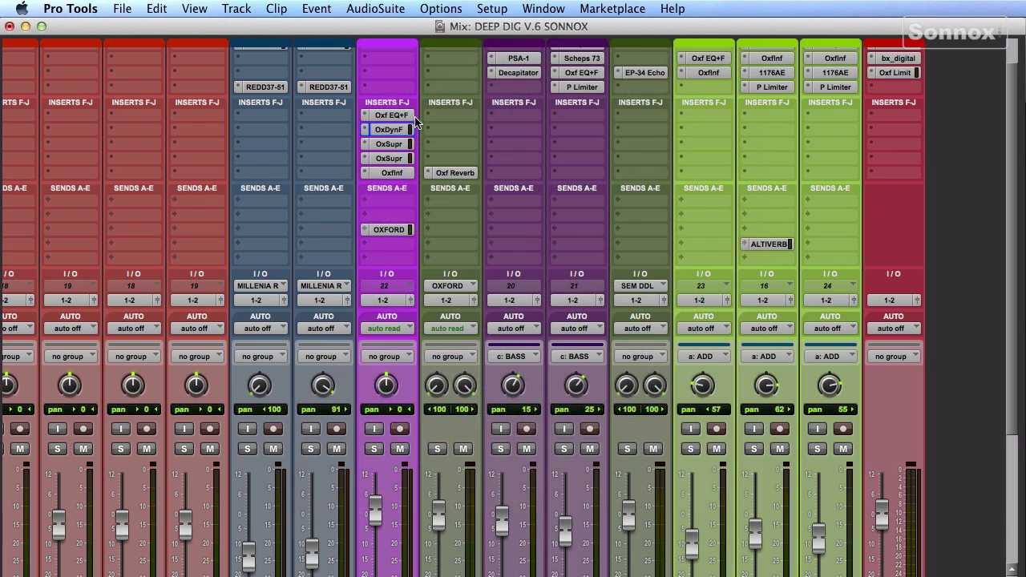
left_click(401, 119)
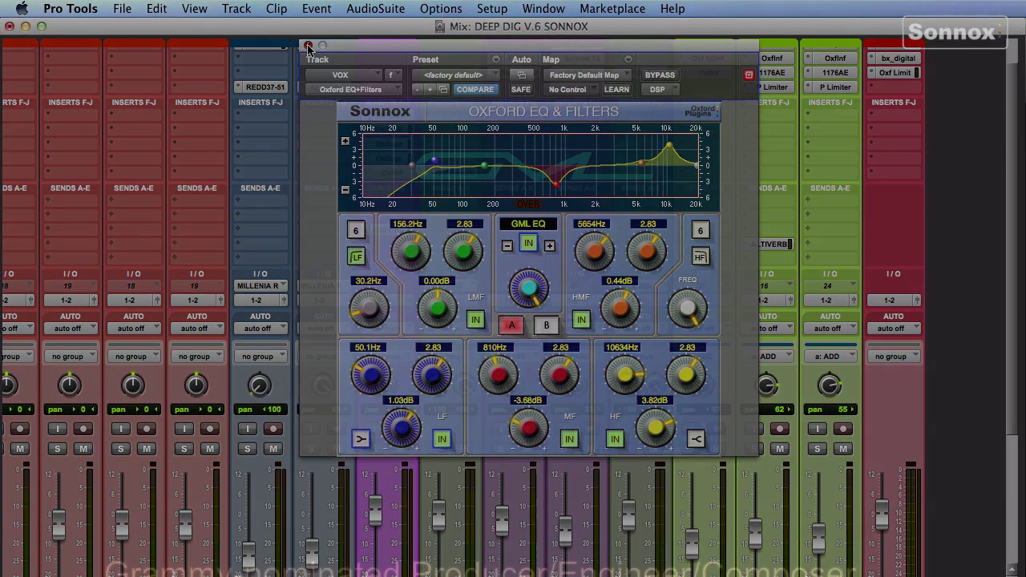
left_click(308, 47)
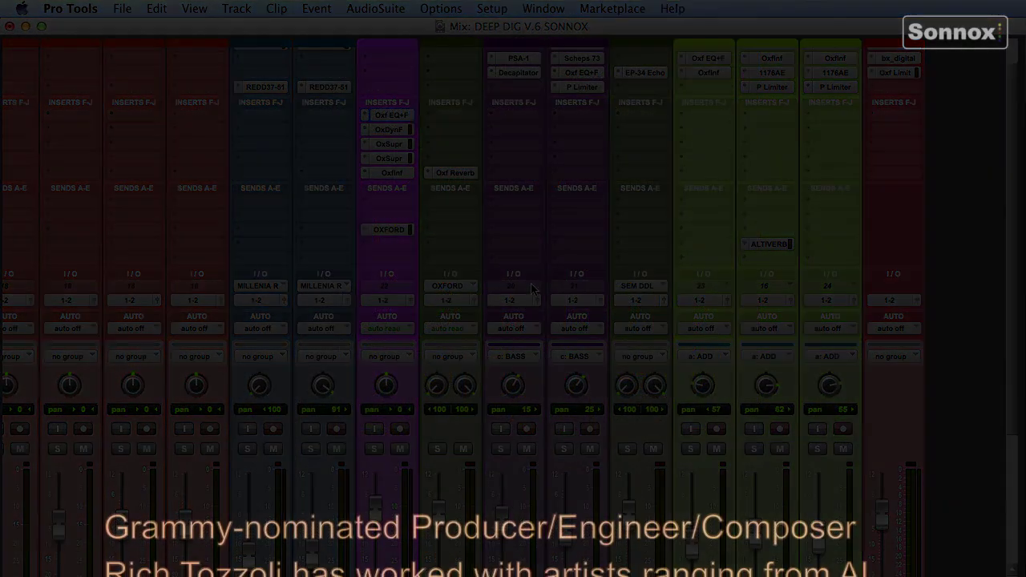